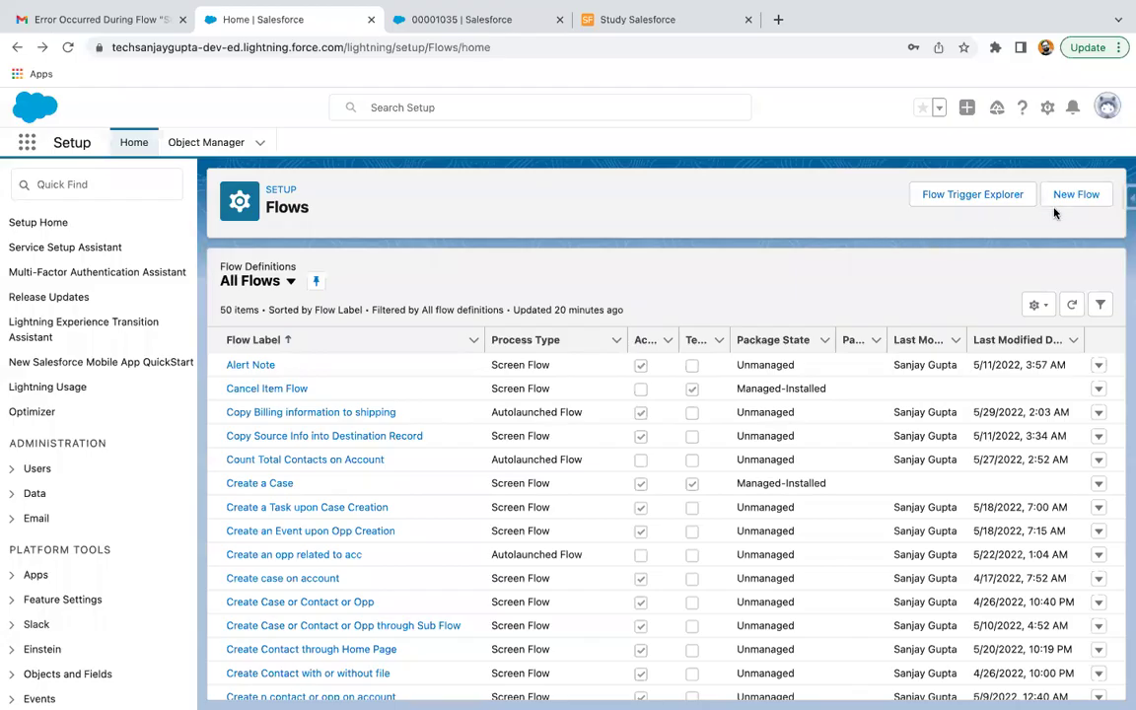
- Create a new Record-Triggered Flow
{"action": "left_click", "coordinate": [1071, 203]}
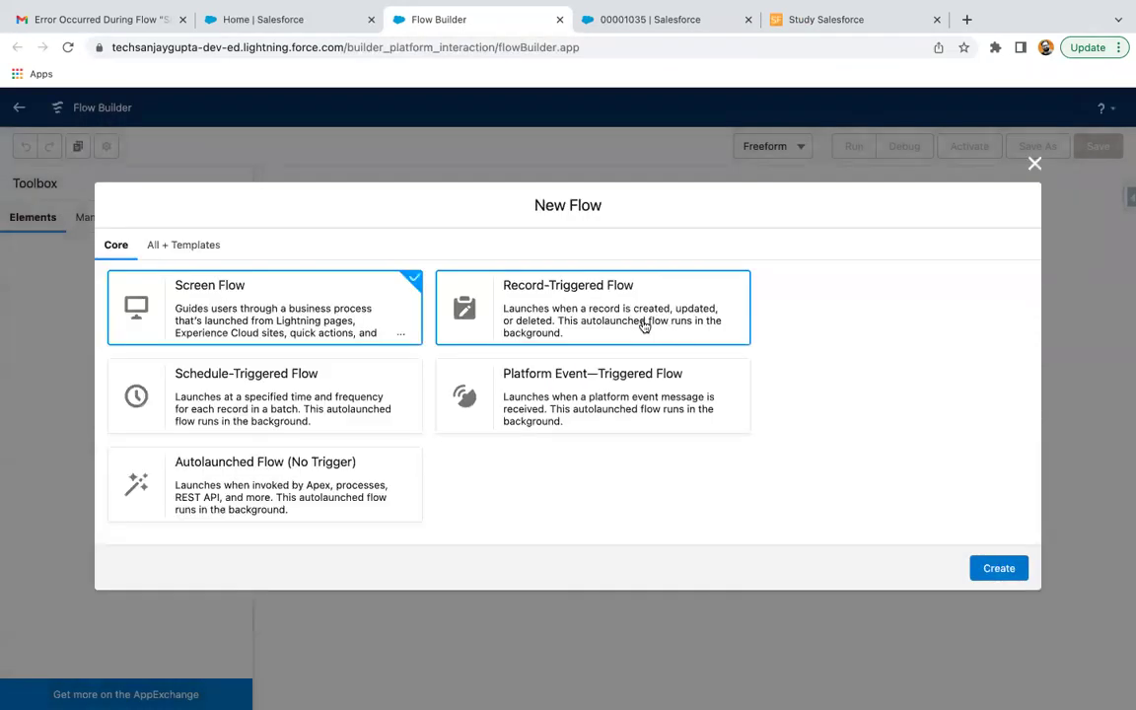
{"action": "left_click", "coordinate": [589, 314]}
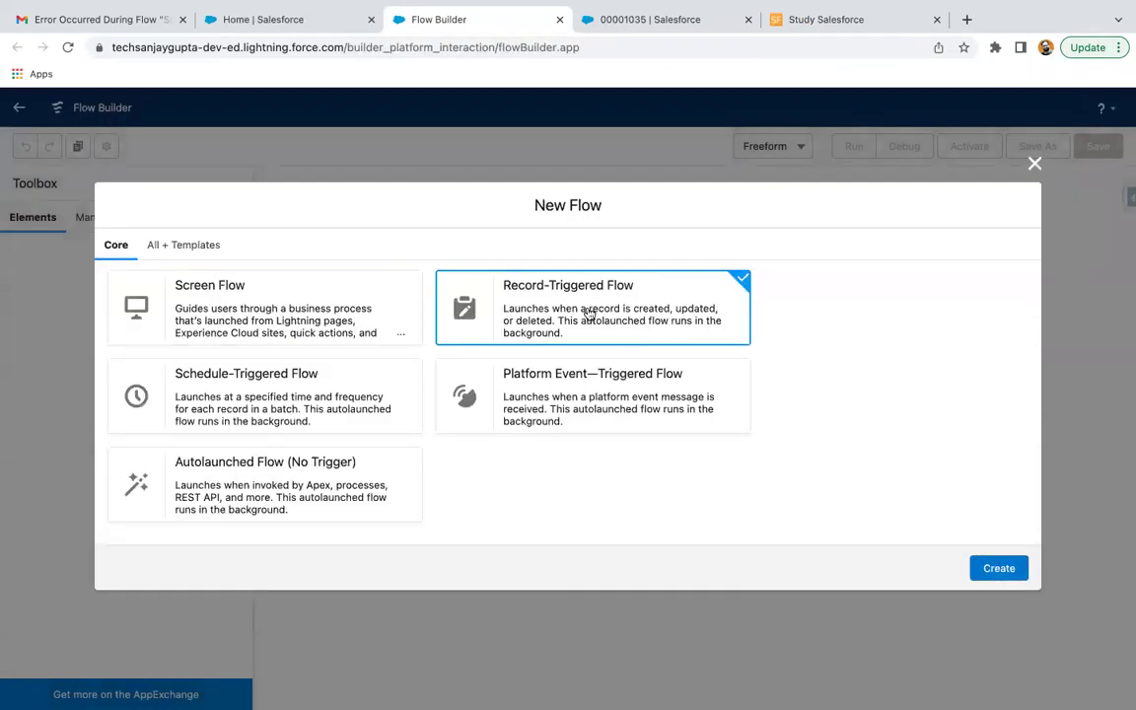
{"action": "left_click", "coordinate": [997, 569]}
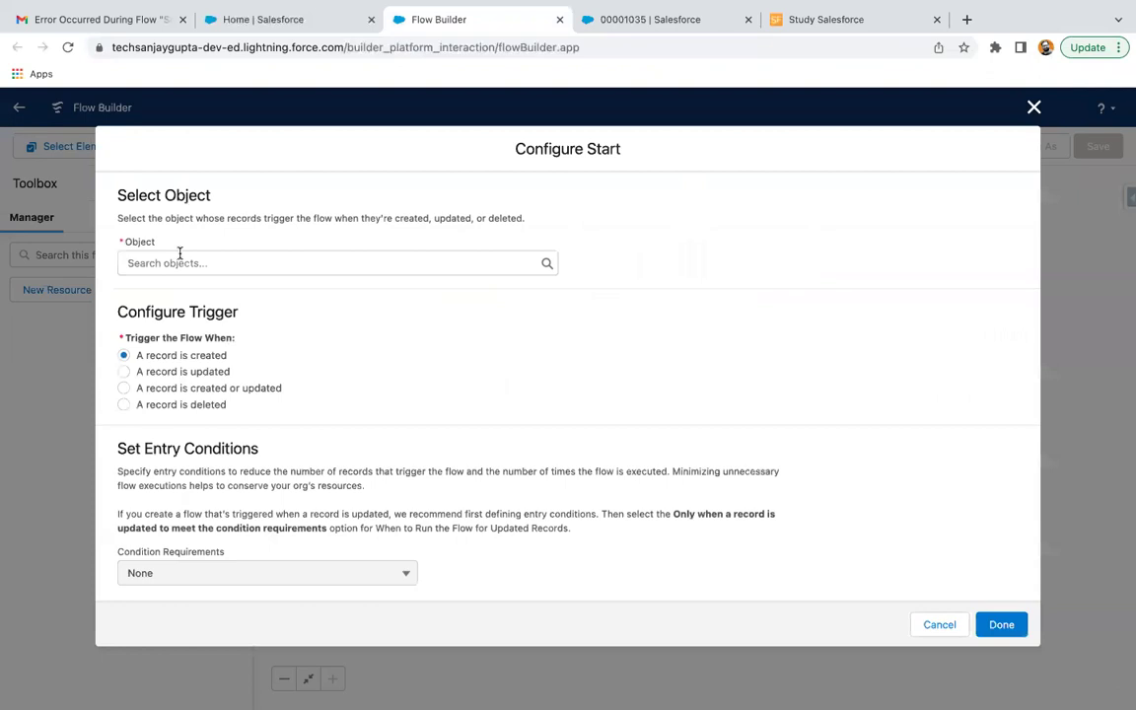
- Set the triggering object to Opportunity and start the flow when a record is updated
{"action": "left_click", "coordinate": [139, 262]}
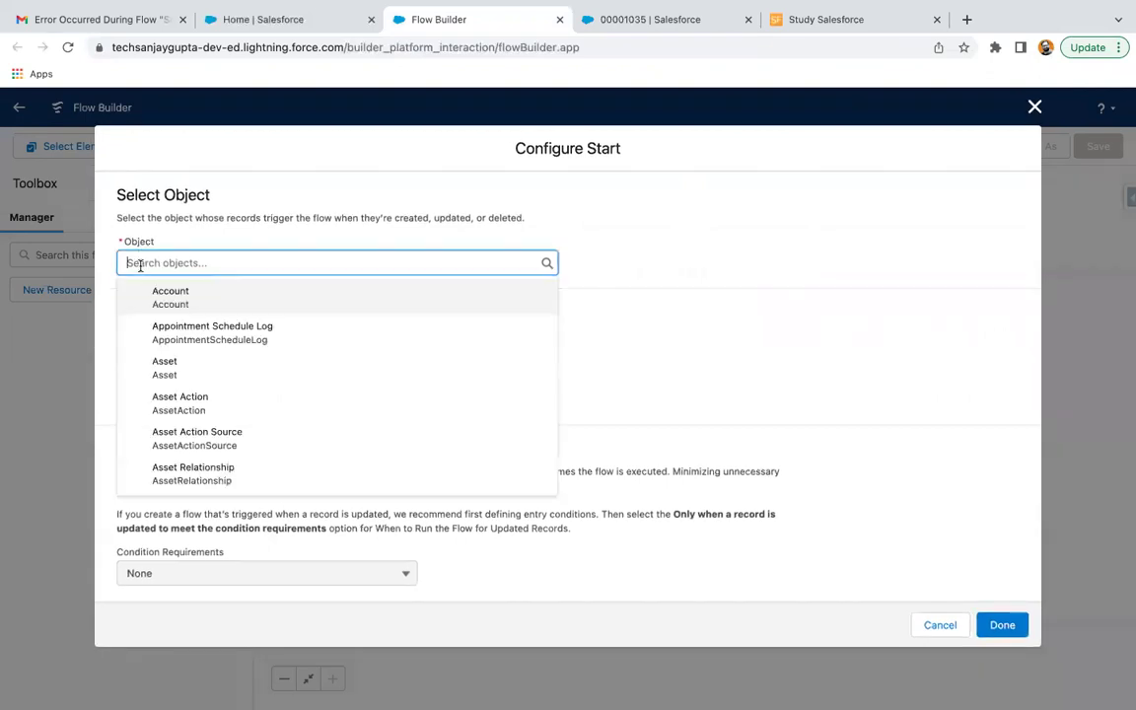
{"action": "type", "text": "opp"}
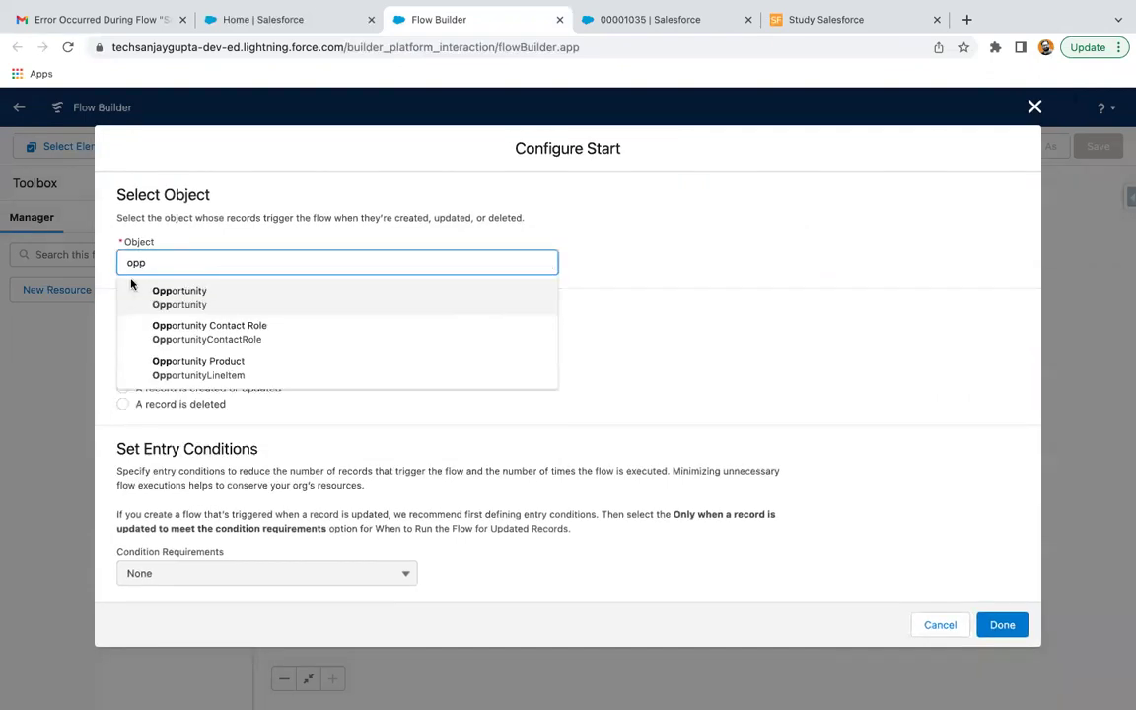
{"action": "left_click", "coordinate": [192, 291]}
{"action": "left_click", "coordinate": [184, 372]}
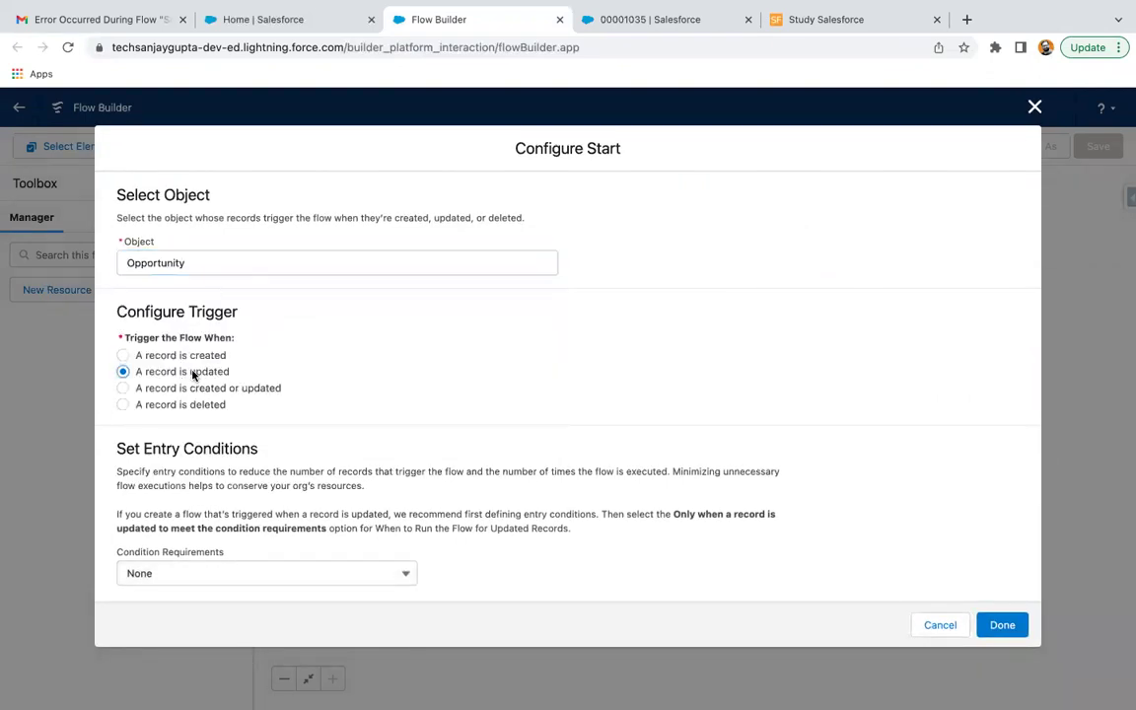
- Set the flow's entry condition requirements to All Conditions Are Met (AND)
{"action": "scroll", "coordinate": [373, 382], "scroll_direction": "down", "scroll_amount": 3}
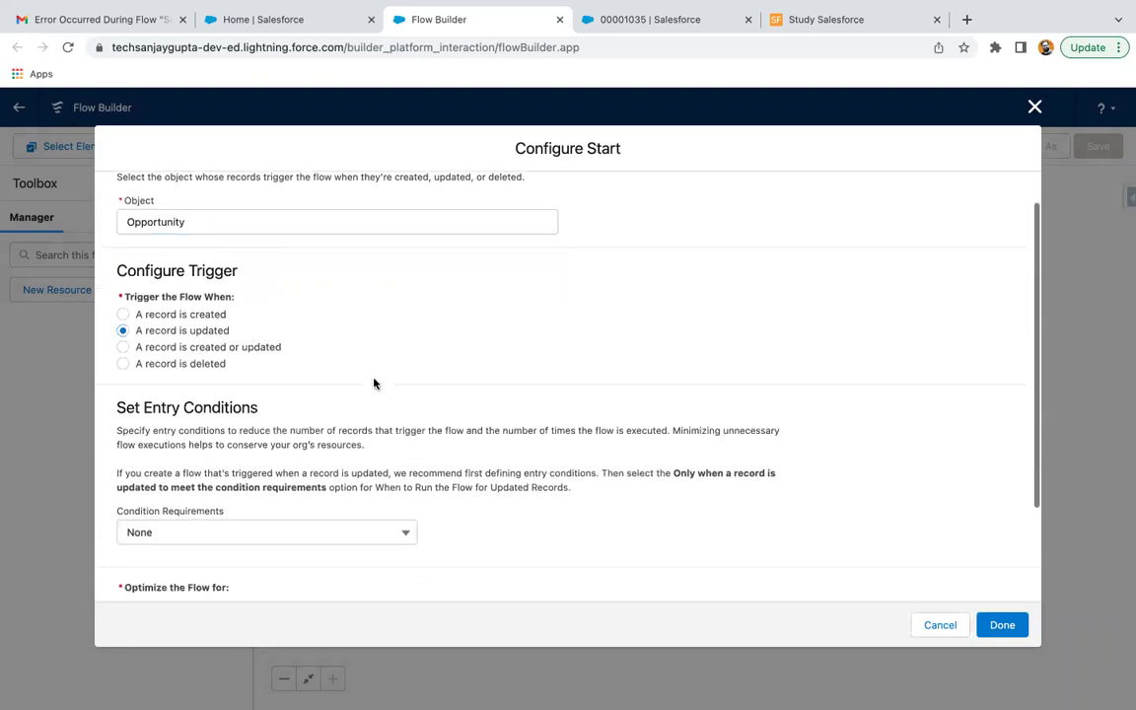
{"action": "left_click", "coordinate": [228, 414]}
{"action": "left_click", "coordinate": [197, 401]}
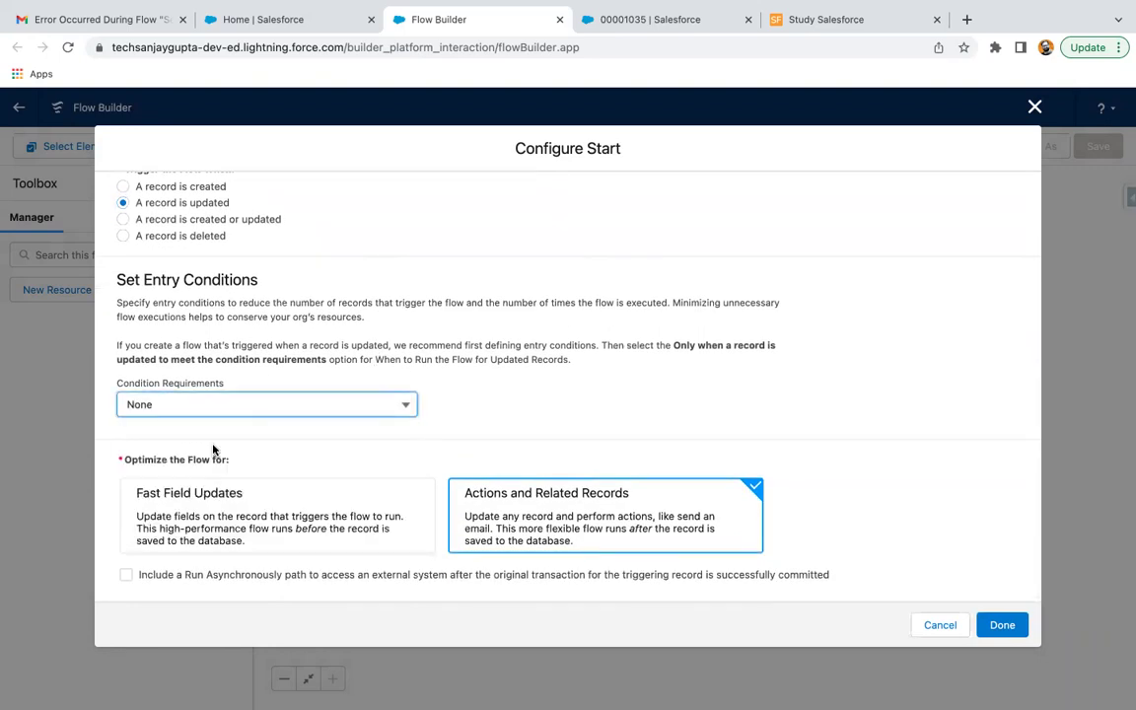
{"action": "left_click", "coordinate": [231, 404]}
{"action": "left_click", "coordinate": [223, 458]}
- Define the entry condition as StageName Equals Closed Lost
{"action": "left_click", "coordinate": [205, 453]}
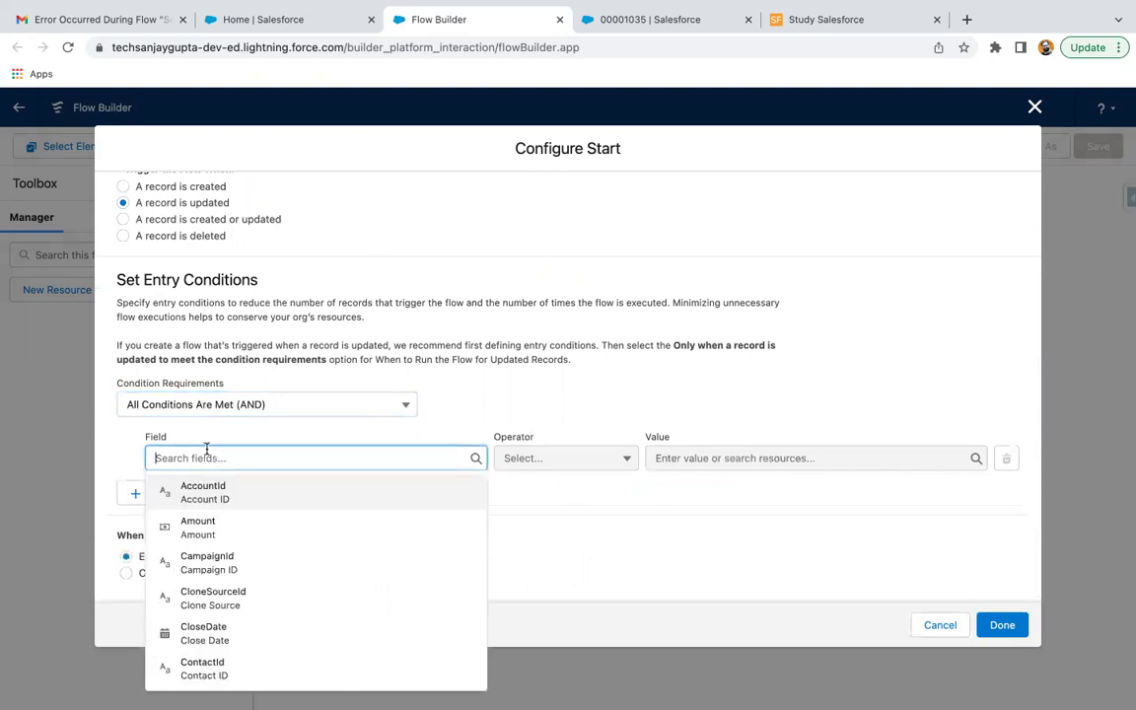
{"action": "type", "text": "stage"}
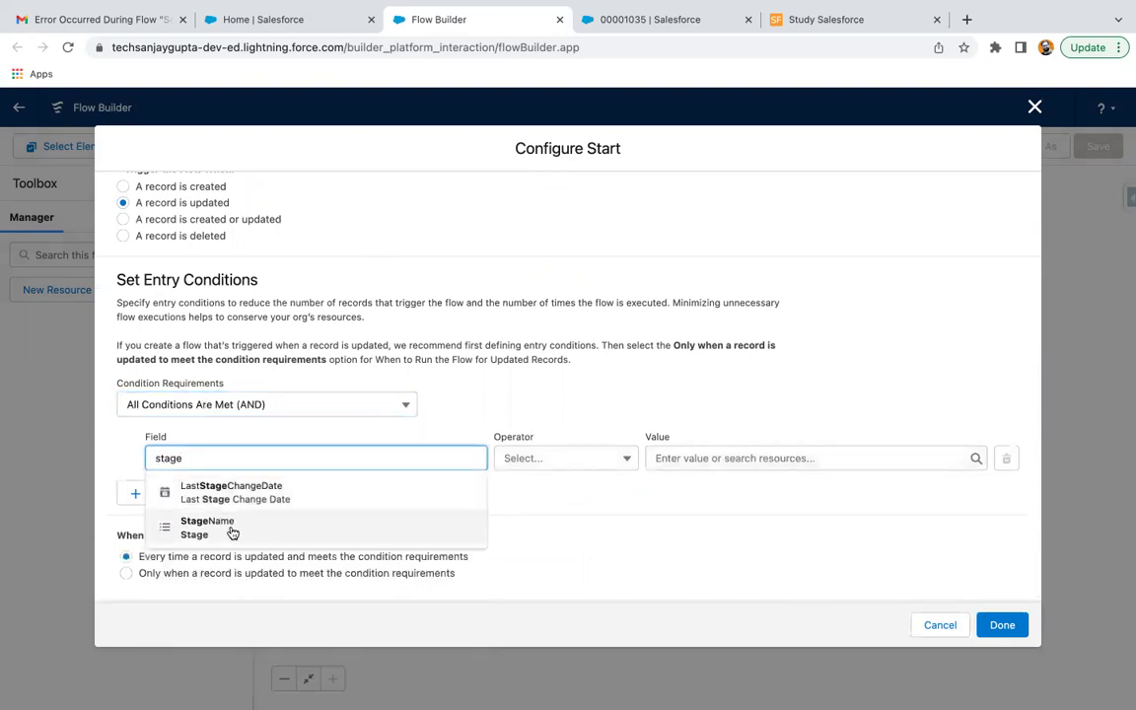
{"action": "left_click", "coordinate": [227, 528]}
{"action": "left_click", "coordinate": [543, 465]}
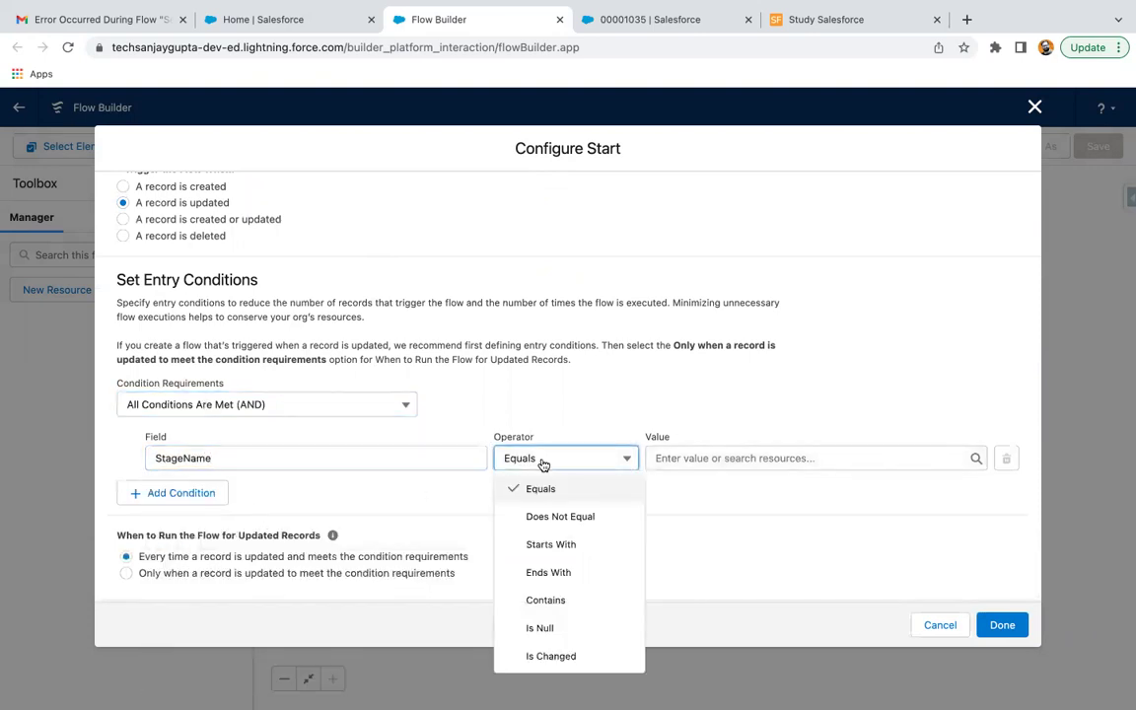
{"action": "left_click", "coordinate": [671, 461]}
{"action": "type", "text": "close"}
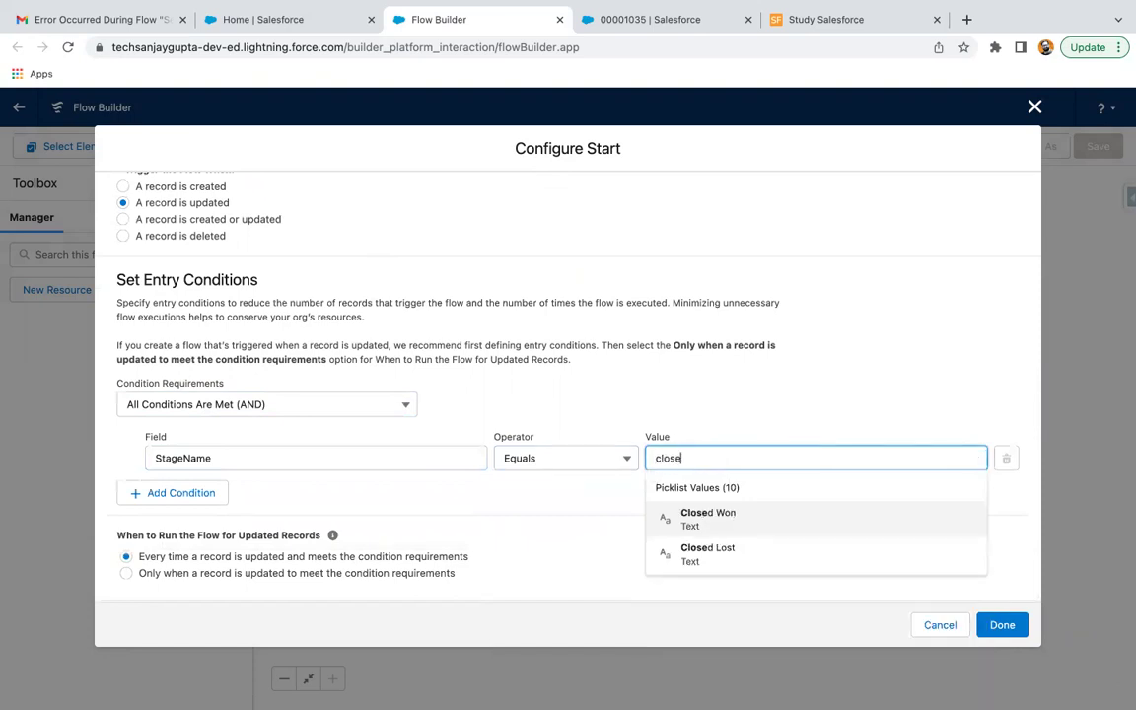
{"action": "left_click", "coordinate": [682, 548]}
{"action": "left_click", "coordinate": [342, 525]}
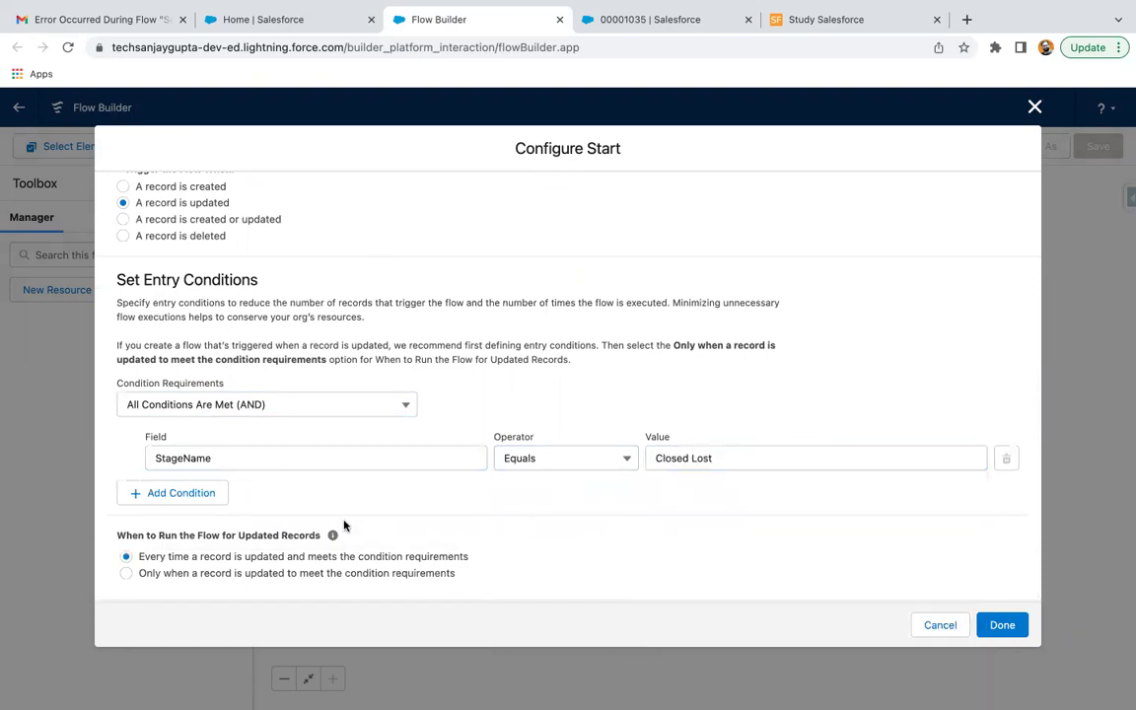
- Run the flow only when a record is updated to meet the condition requirements
{"action": "scroll", "coordinate": [344, 526], "scroll_direction": "down", "scroll_amount": 2}
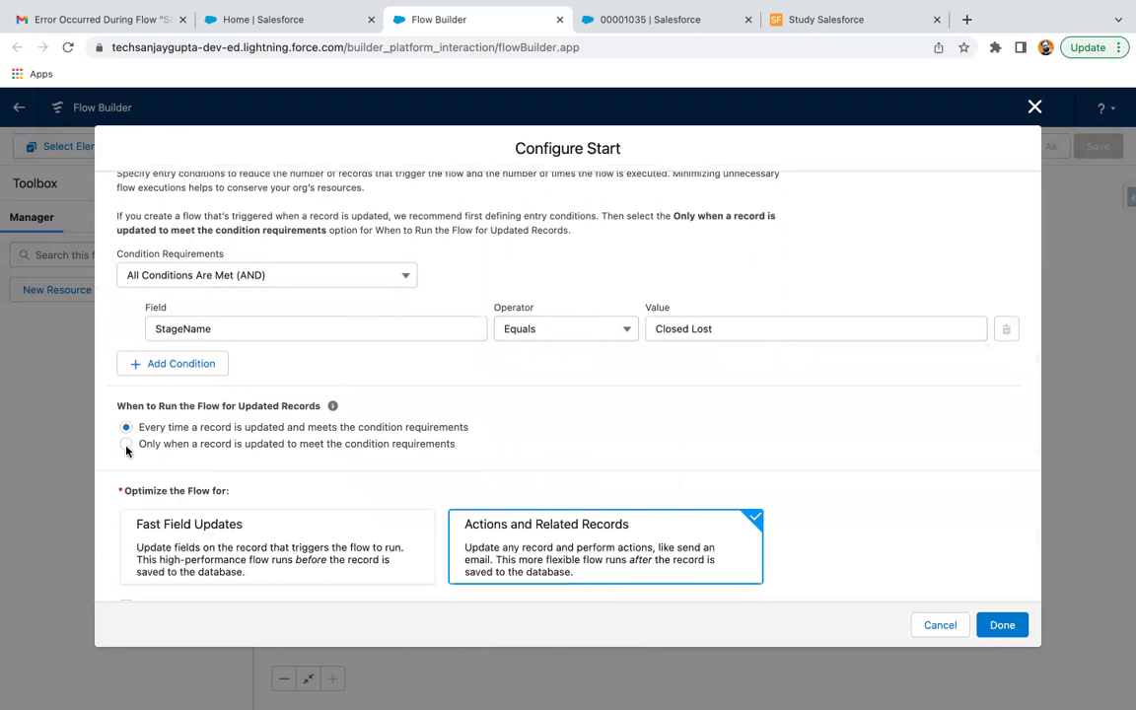
{"action": "left_click", "coordinate": [127, 445]}
{"action": "scroll", "coordinate": [205, 460], "scroll_direction": "up", "scroll_amount": 5}
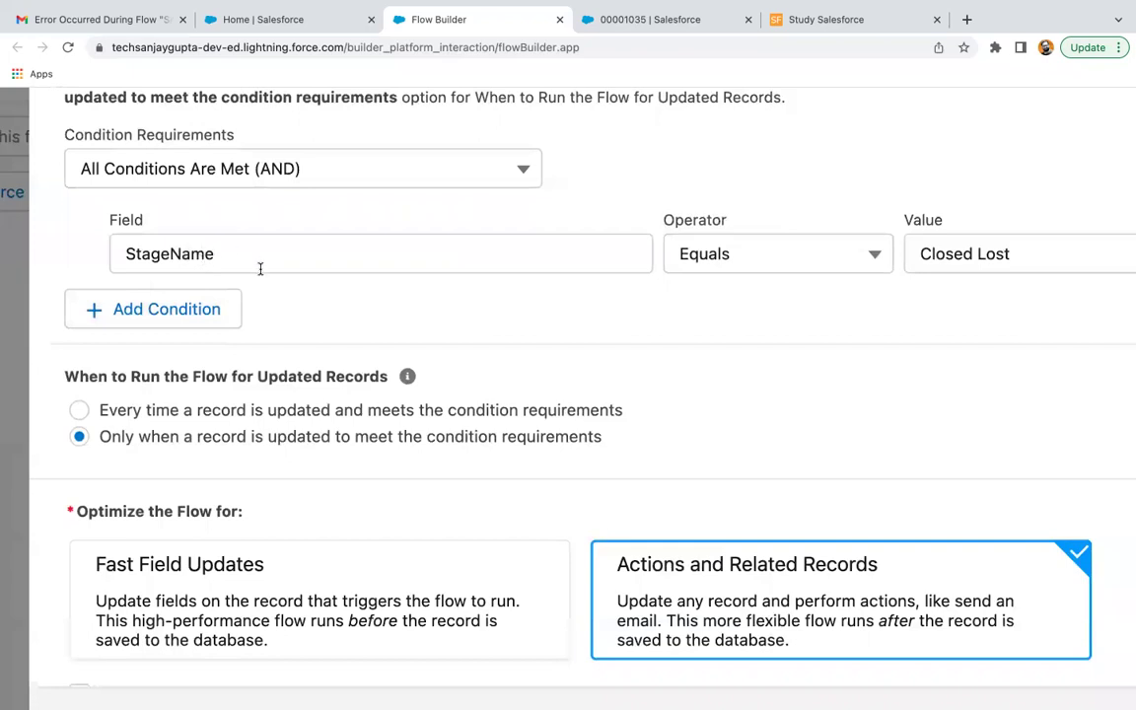
{"action": "mouse_move", "coordinate": [408, 382]}
{"action": "scroll", "coordinate": [459, 386], "scroll_direction": "down", "scroll_amount": 2}
{"action": "scroll", "coordinate": [459, 386], "scroll_direction": "down", "scroll_amount": 2}
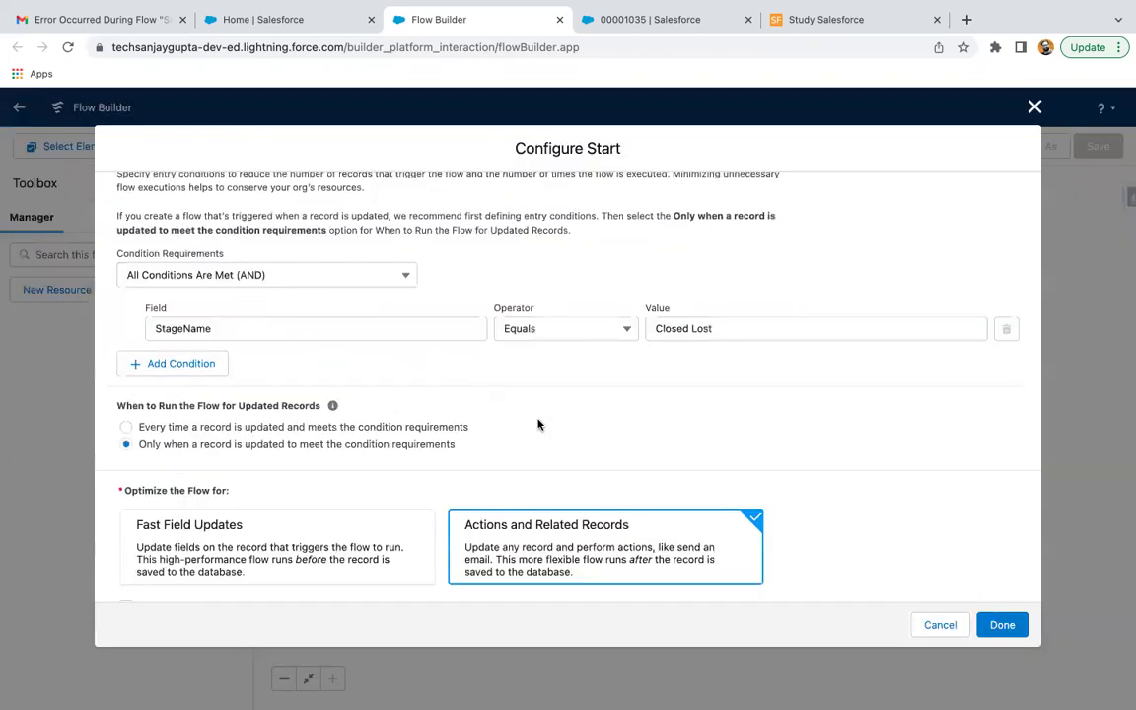
- Optimize the flow for Fast Field Updates, finish the start configuration and check which elements can be added
{"action": "left_click", "coordinate": [264, 543]}
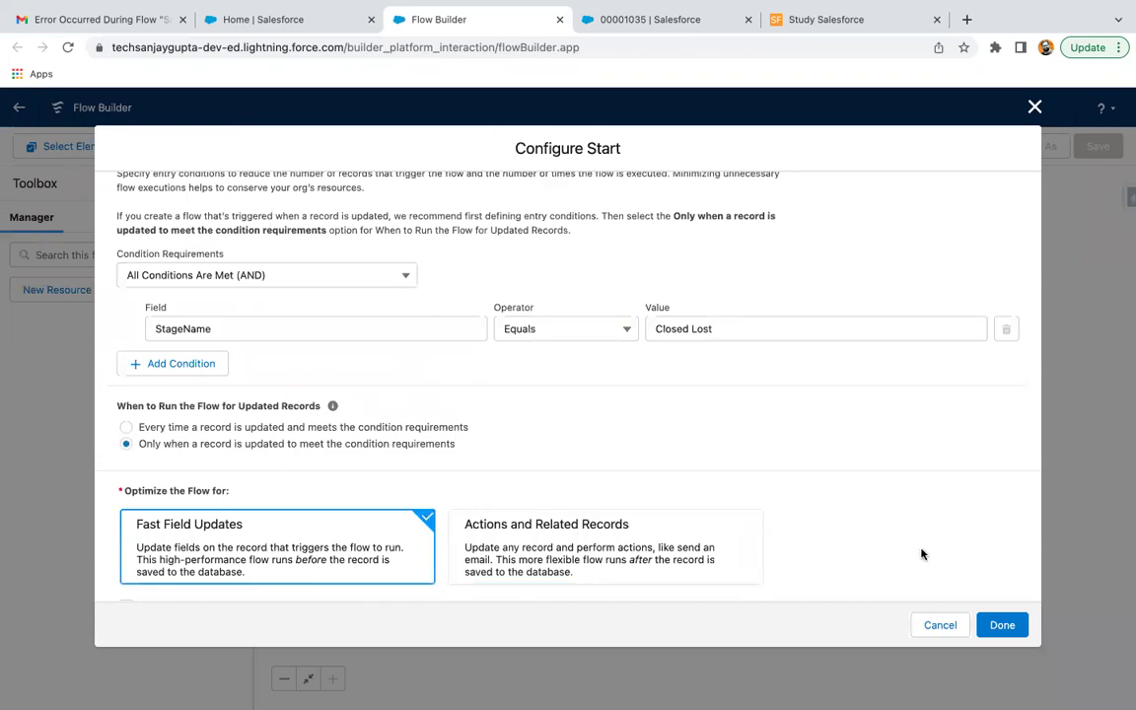
{"action": "left_click", "coordinate": [1007, 625]}
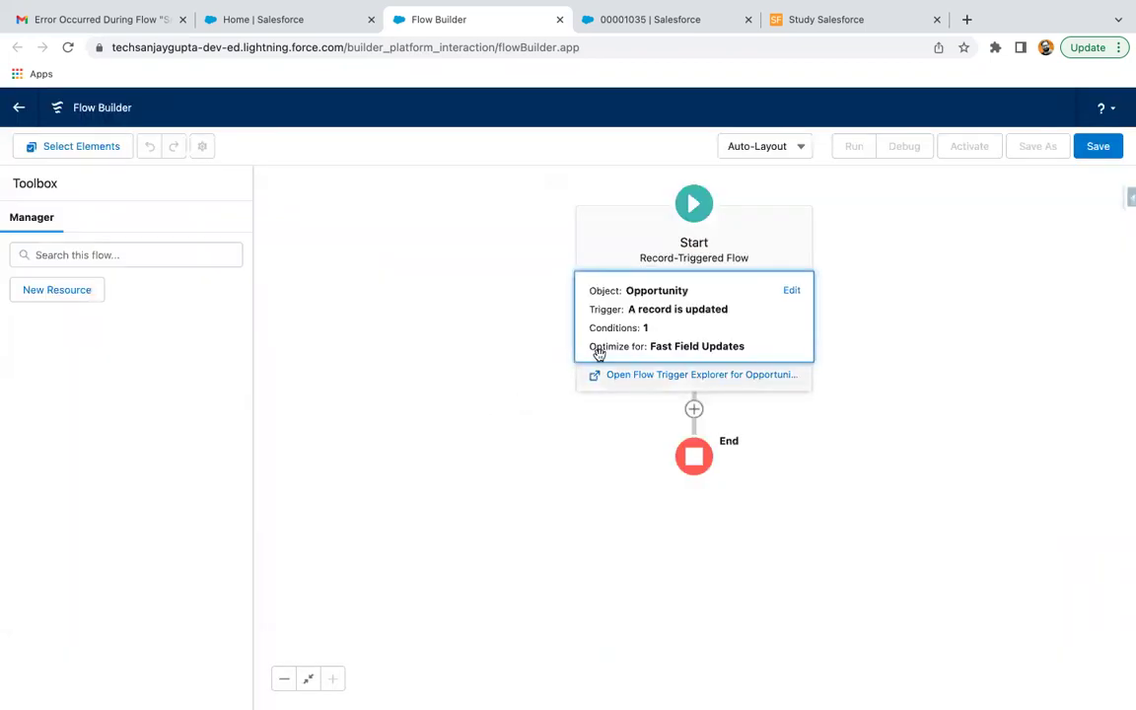
{"action": "left_click", "coordinate": [632, 329]}
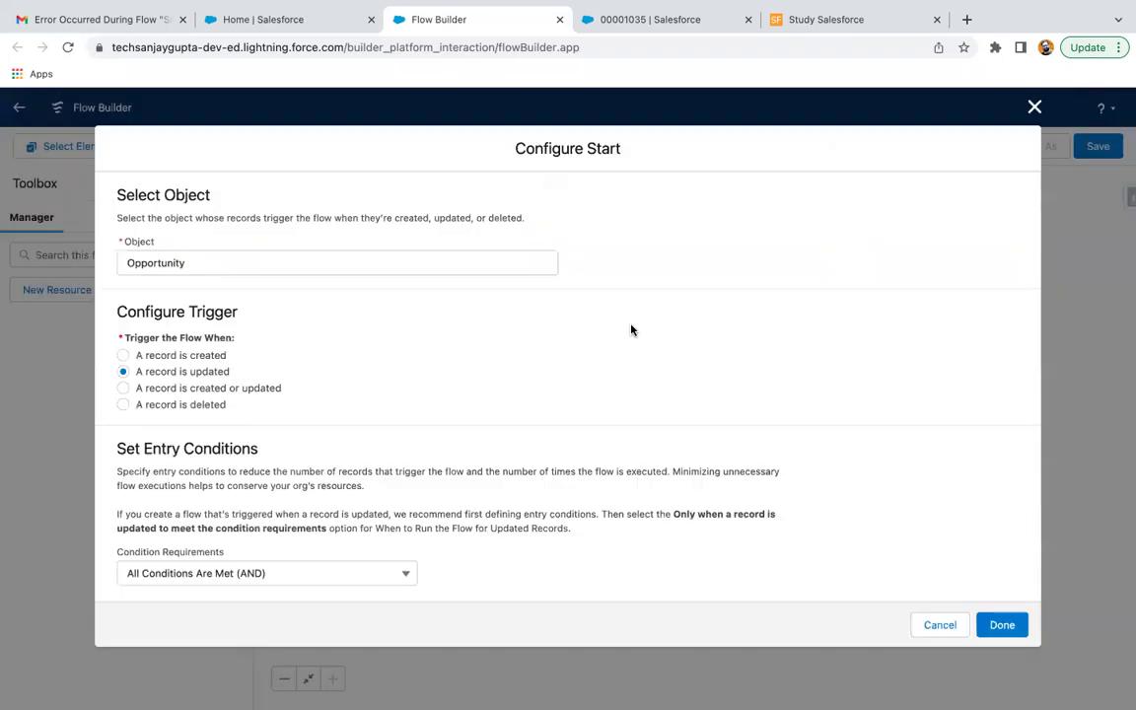
{"action": "left_click", "coordinate": [949, 619]}
{"action": "left_click", "coordinate": [695, 418]}
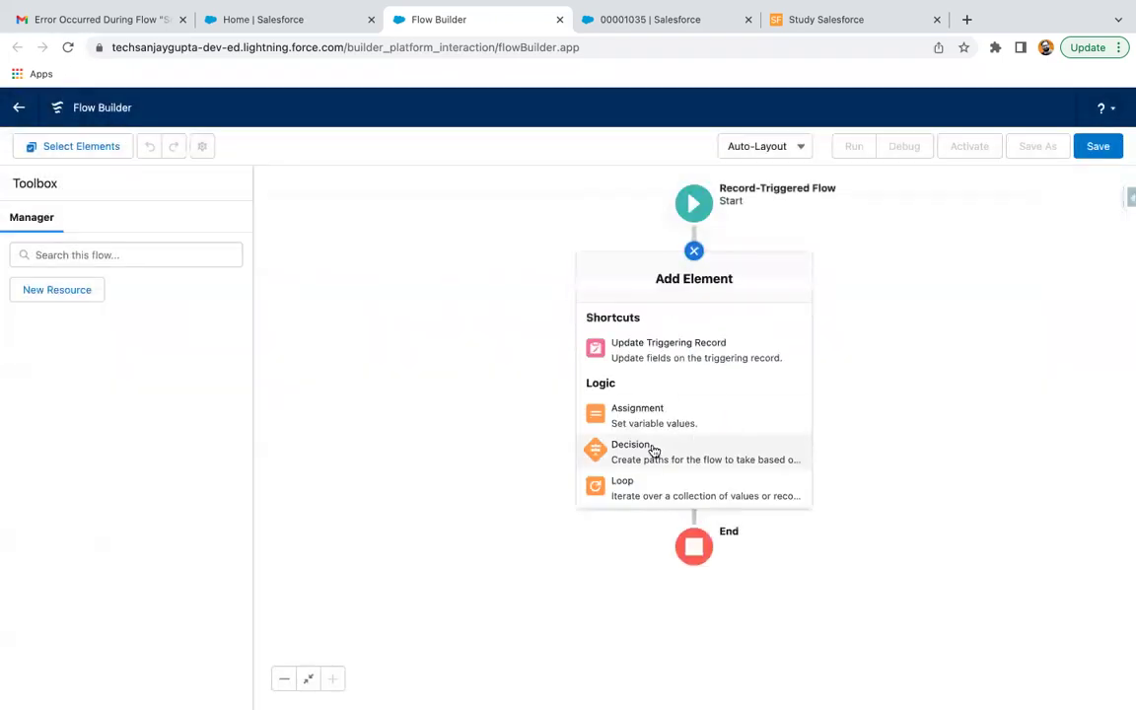
{"action": "scroll", "coordinate": [654, 453], "scroll_direction": "down", "scroll_amount": 3}
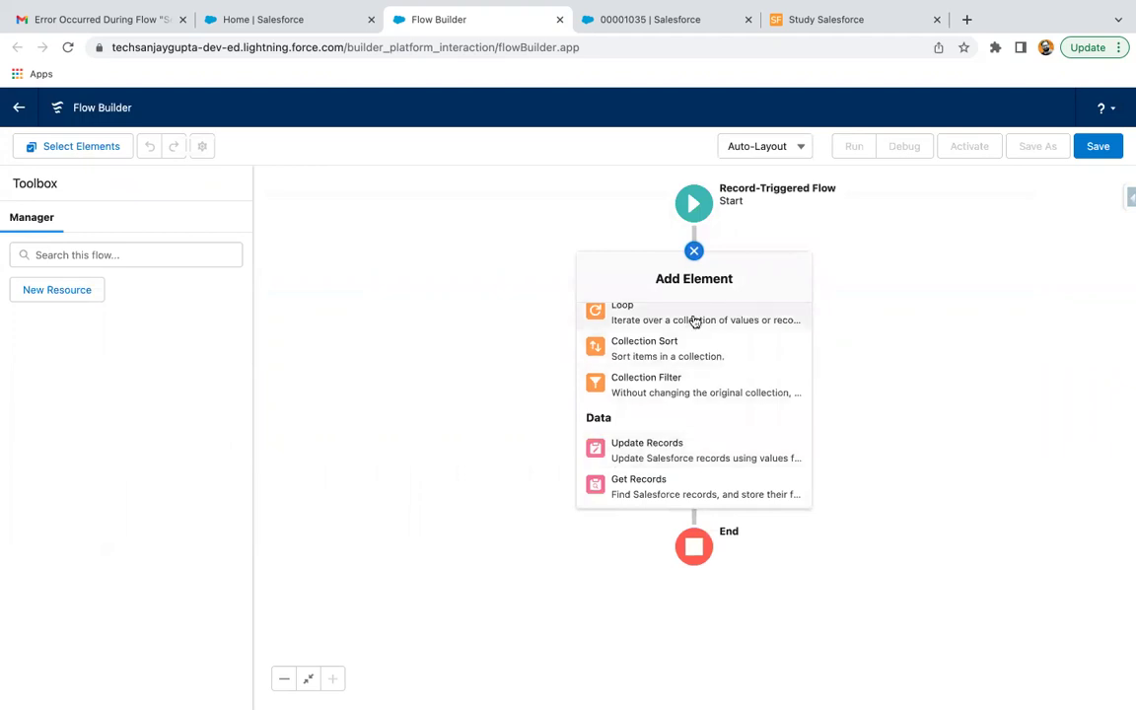
- Reconfigure the Start element to optimize the flow for Actions and Related Records
{"action": "left_click", "coordinate": [696, 206]}
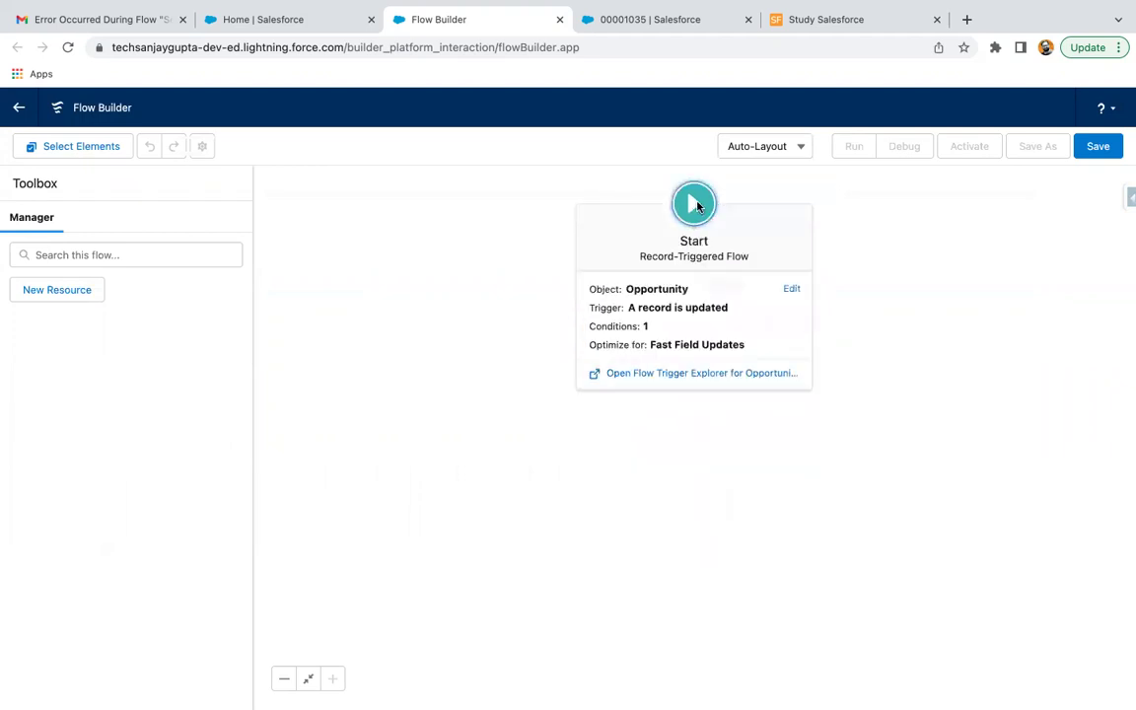
{"action": "left_click", "coordinate": [649, 321]}
{"action": "scroll", "coordinate": [322, 496], "scroll_direction": "down", "scroll_amount": 5}
{"action": "left_click", "coordinate": [581, 490]}
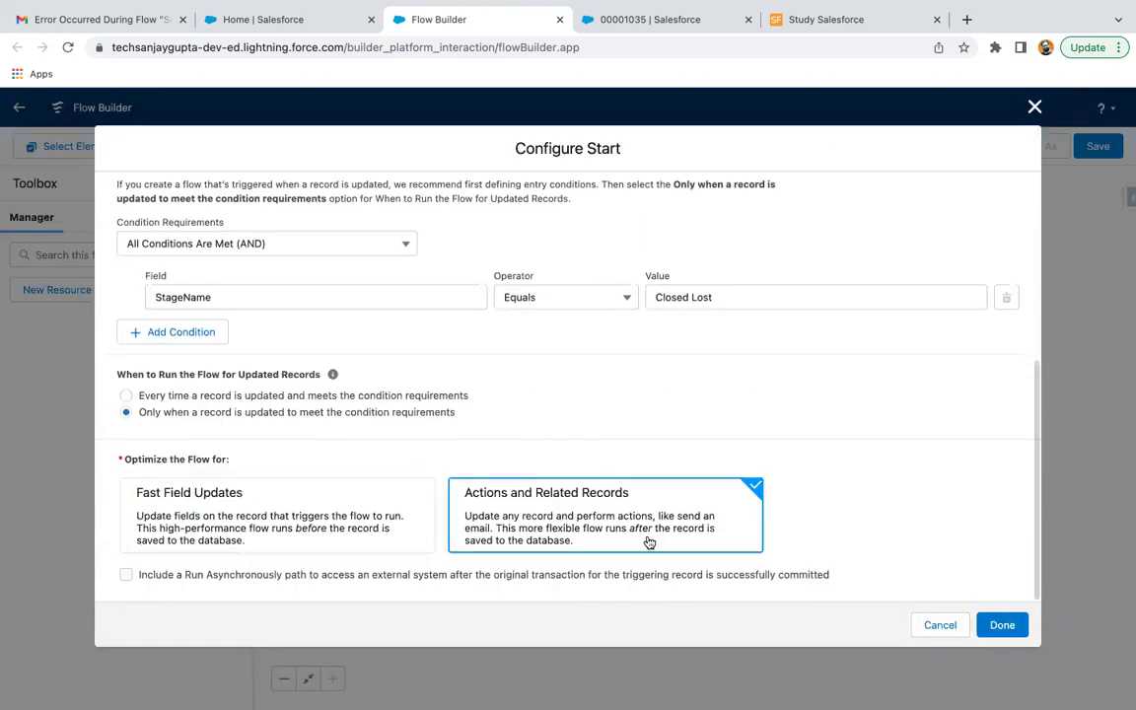
{"action": "left_click", "coordinate": [984, 622]}
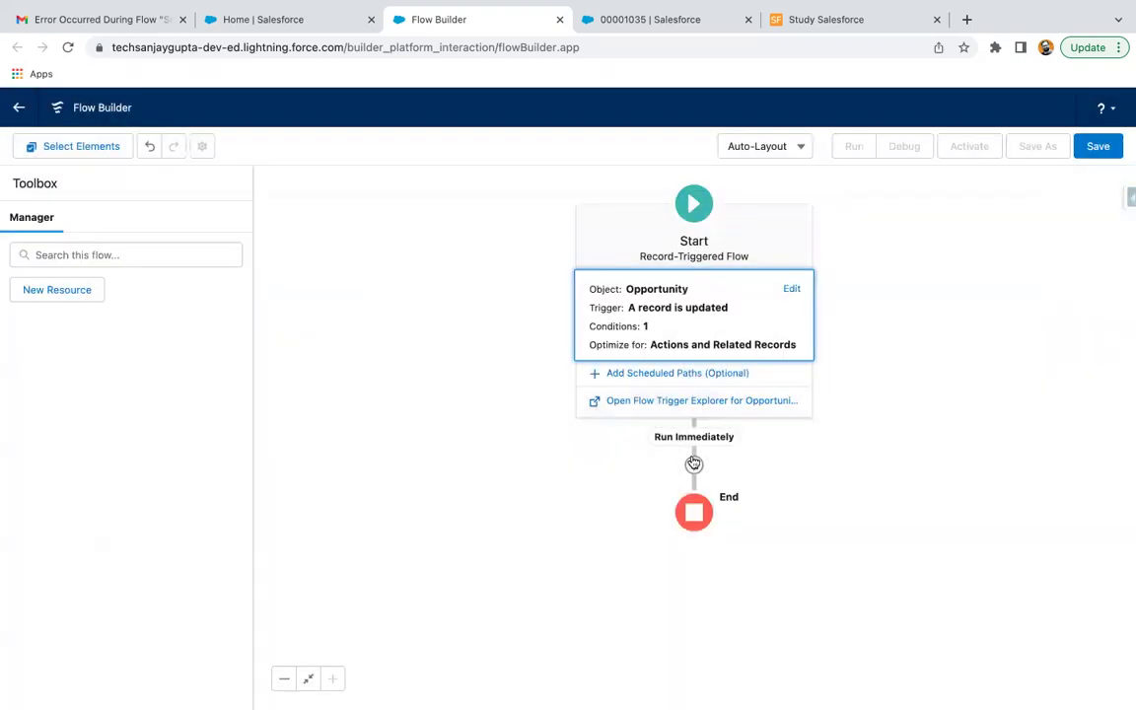
- Add a Delete Records element after the start and label it "Delete Record"
{"action": "left_click", "coordinate": [694, 464]}
{"action": "scroll", "coordinate": [666, 488], "scroll_direction": "down", "scroll_amount": 5}
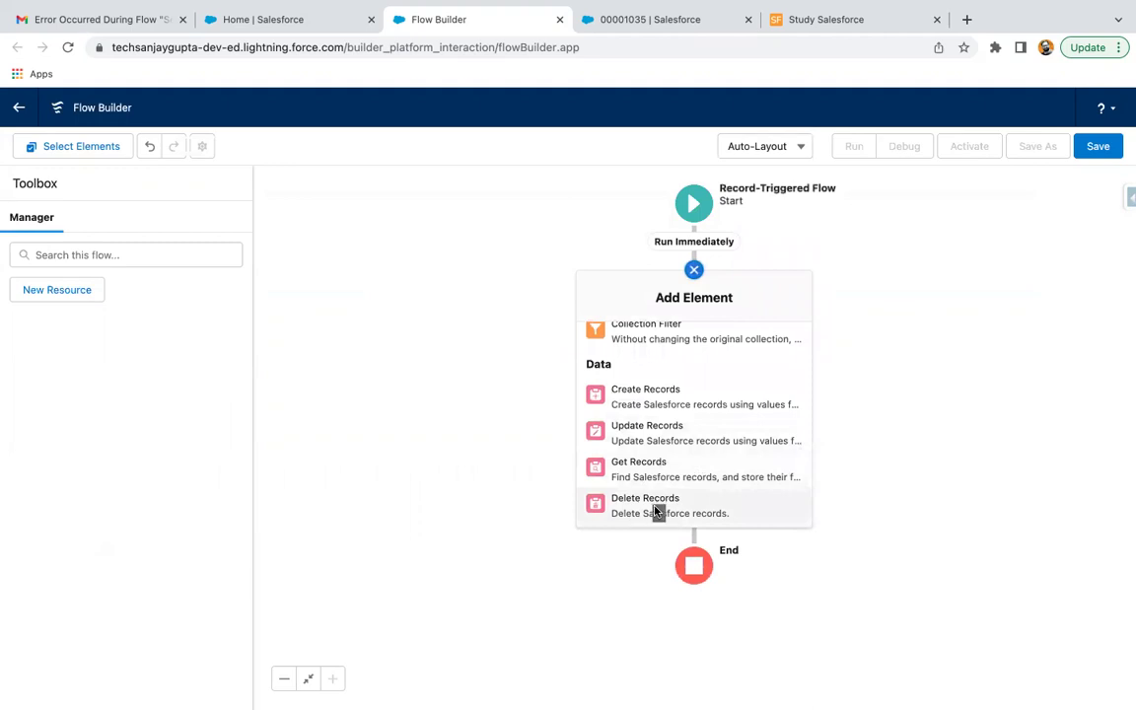
{"action": "left_click", "coordinate": [657, 511]}
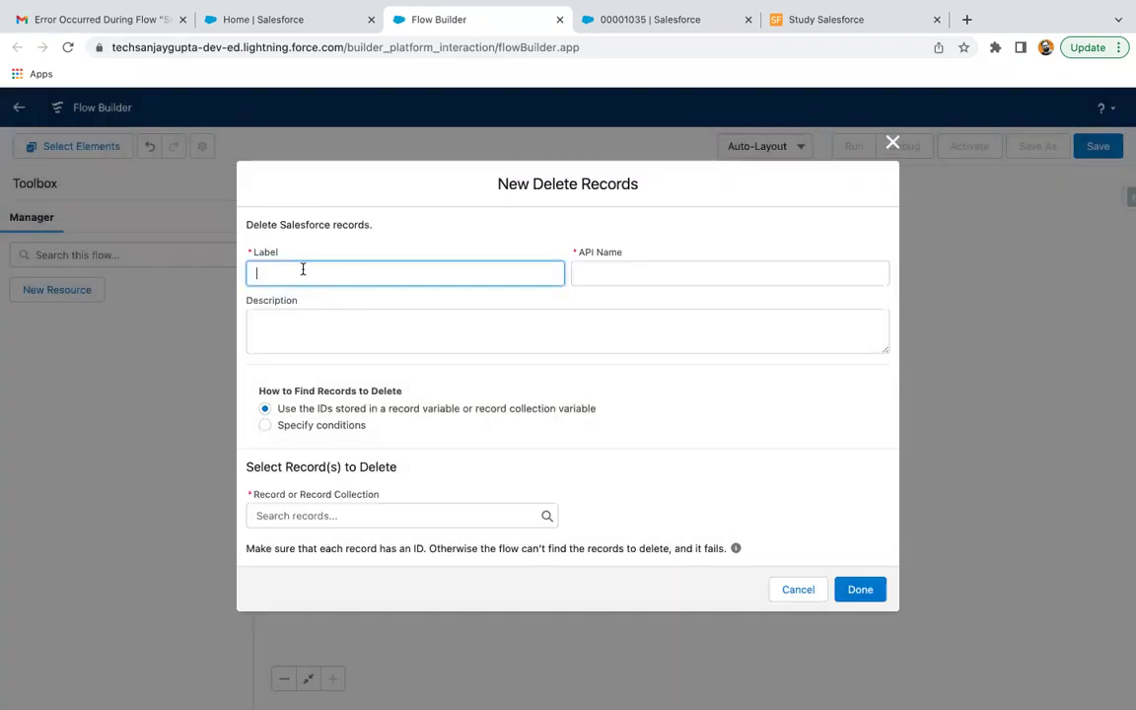
{"action": "type", "text": "Delete Record"}
{"action": "left_click", "coordinate": [581, 439]}
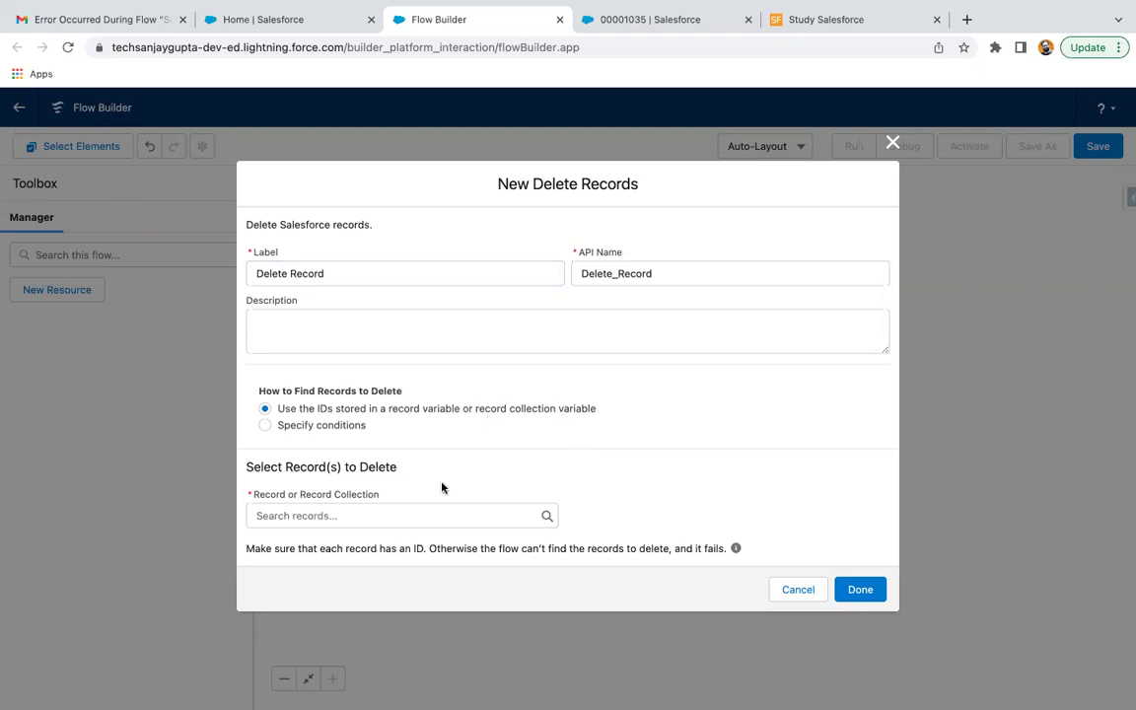
- Find the records to delete by specified conditions and set the object to Opportunity
{"action": "left_click", "coordinate": [264, 425]}
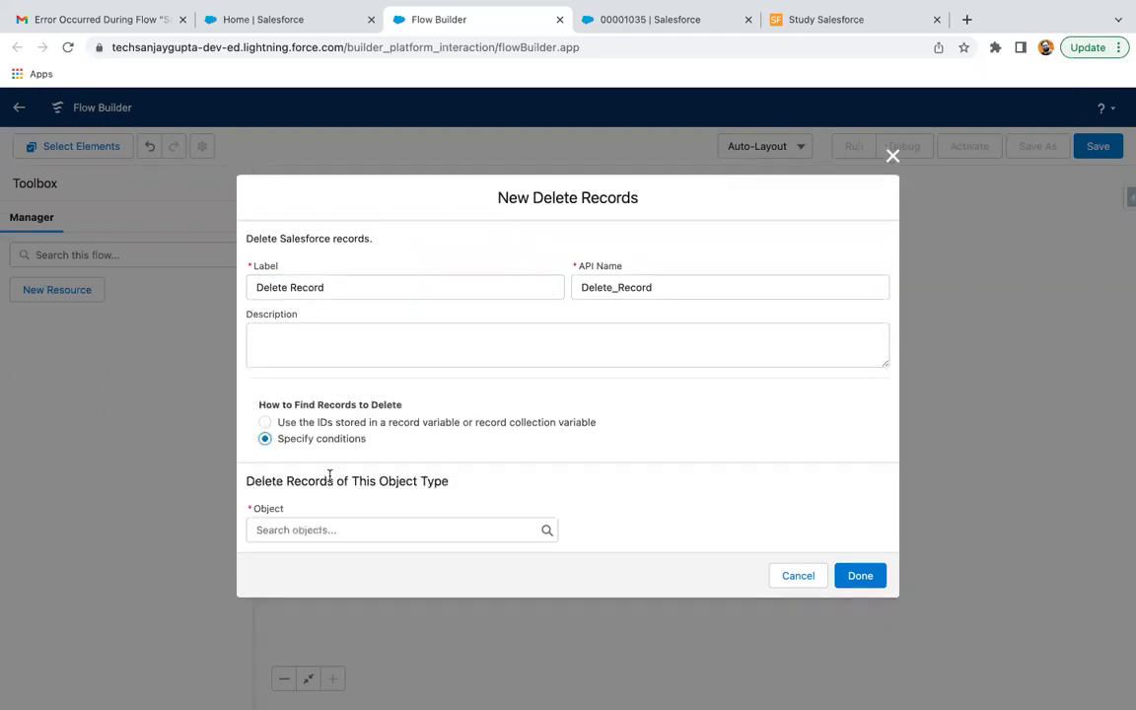
{"action": "left_click", "coordinate": [316, 532]}
{"action": "type", "text": "opp"}
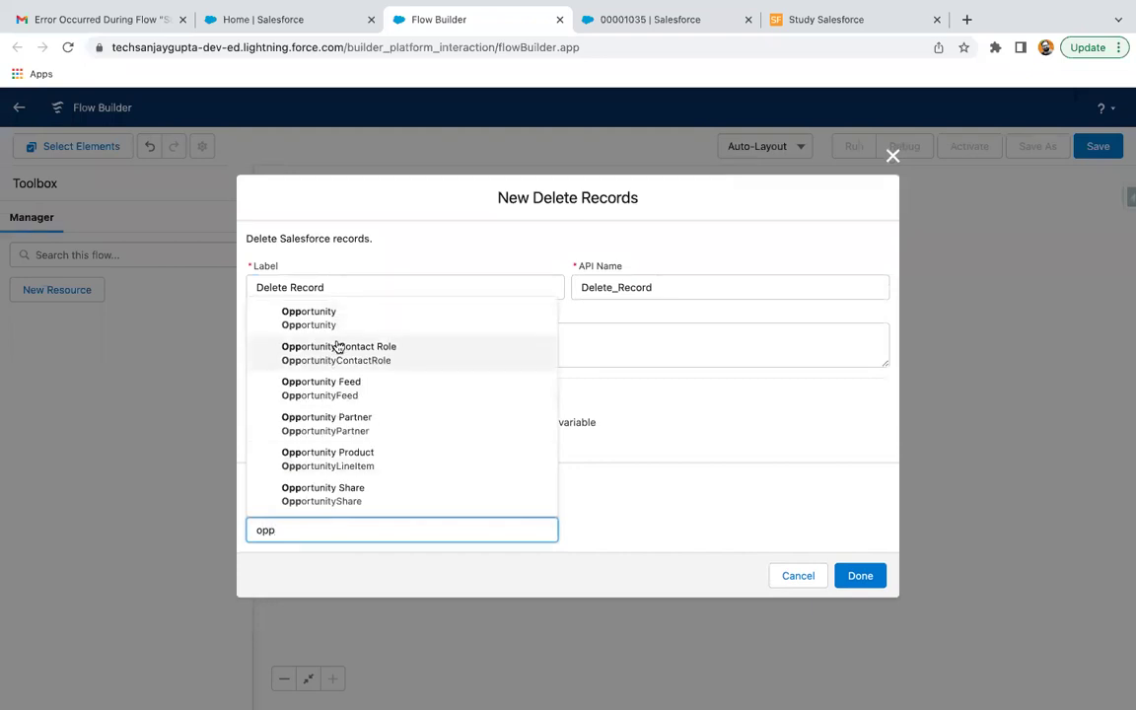
{"action": "left_click", "coordinate": [338, 346]}
{"action": "key", "text": "ctrl+a"}
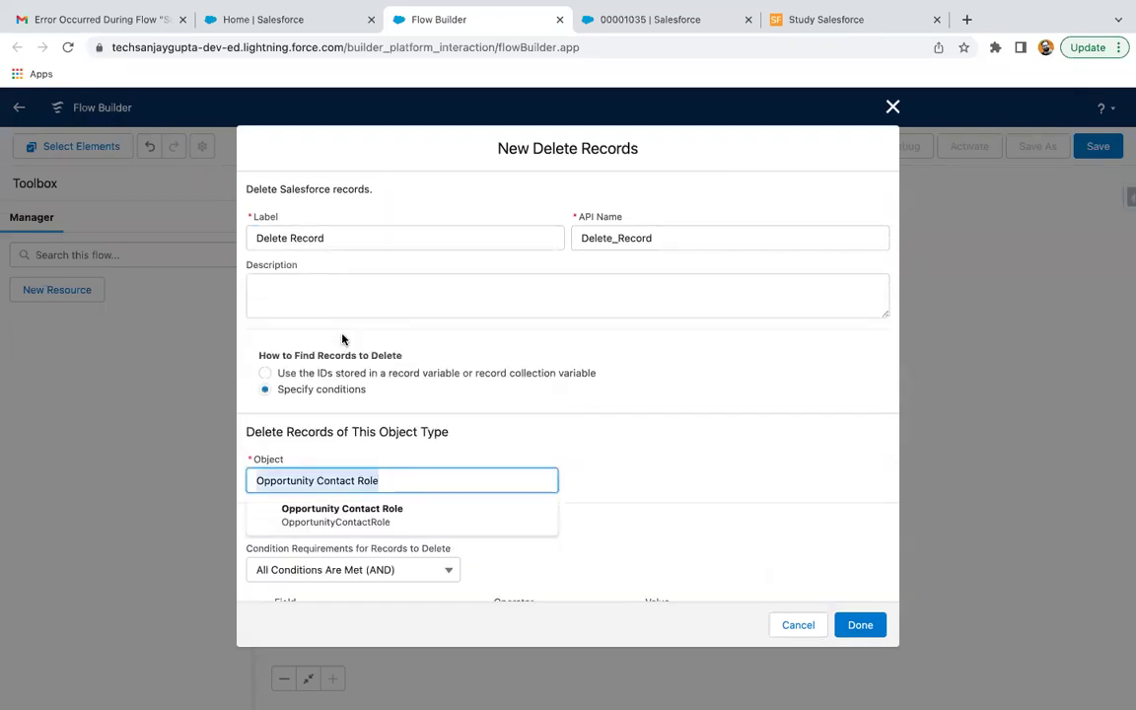
{"action": "type", "text": "opp"}
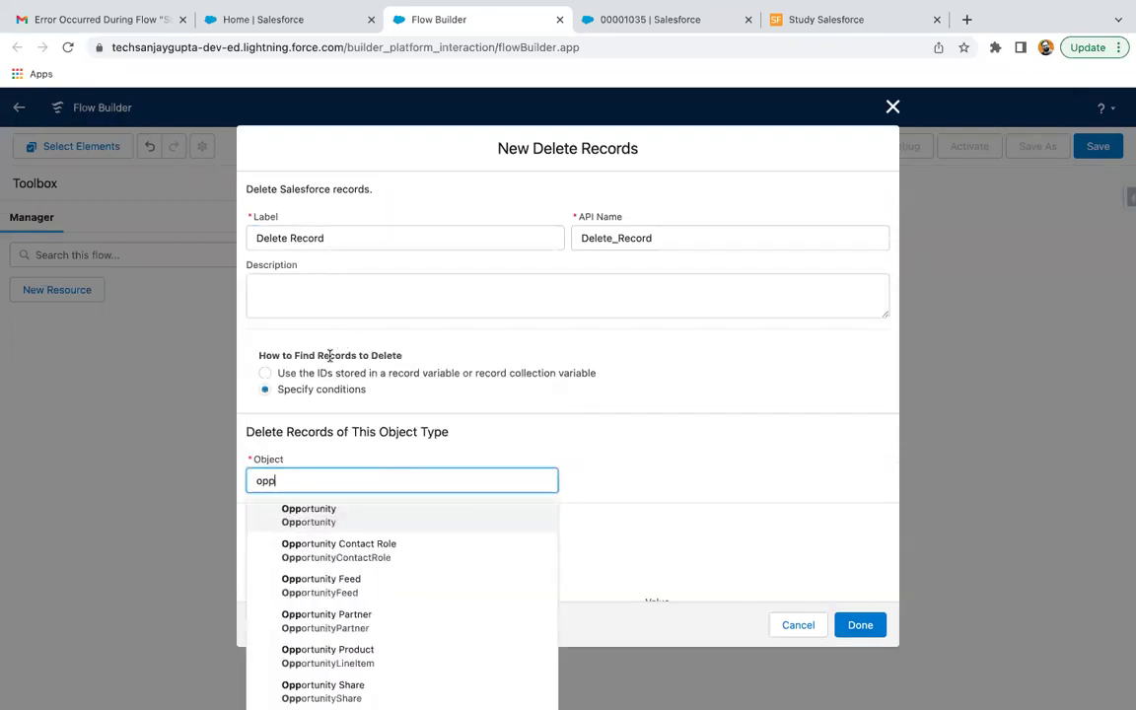
{"action": "left_click", "coordinate": [342, 514]}
{"action": "left_click", "coordinate": [553, 481]}
{"action": "left_click", "coordinate": [616, 474]}
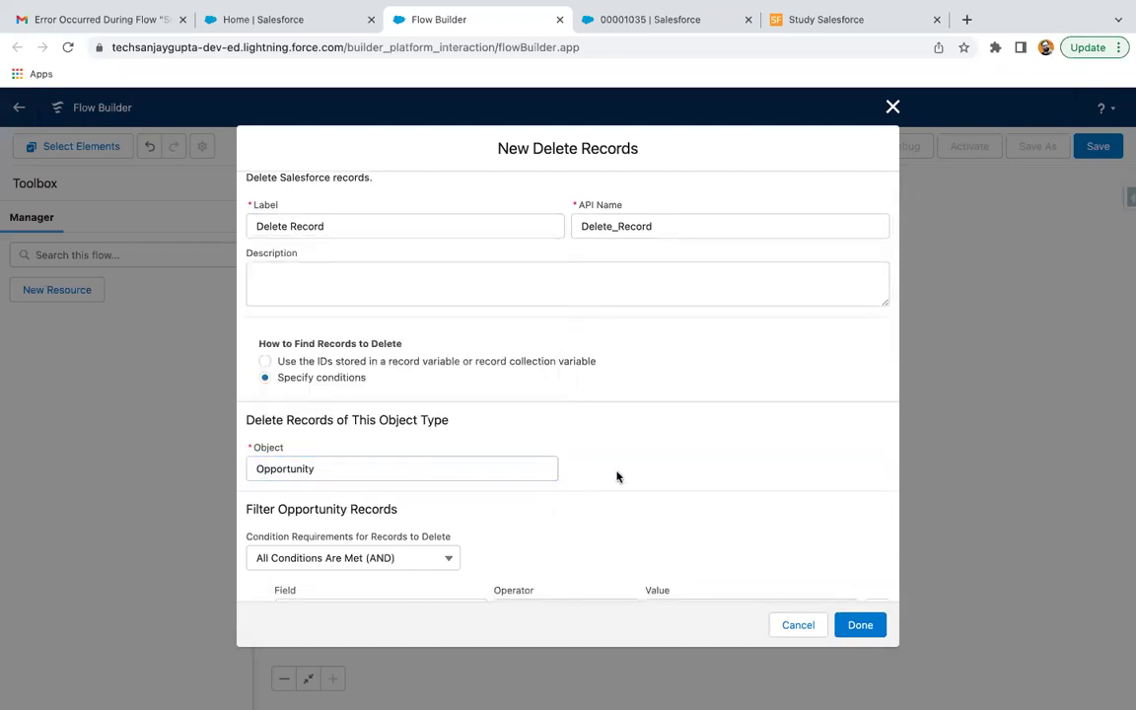
- Use the Opportunity's Id as the field of the first filter condition for the records to delete
{"action": "scroll", "coordinate": [362, 543], "scroll_direction": "down", "scroll_amount": 1}
{"action": "left_click", "coordinate": [358, 542]}
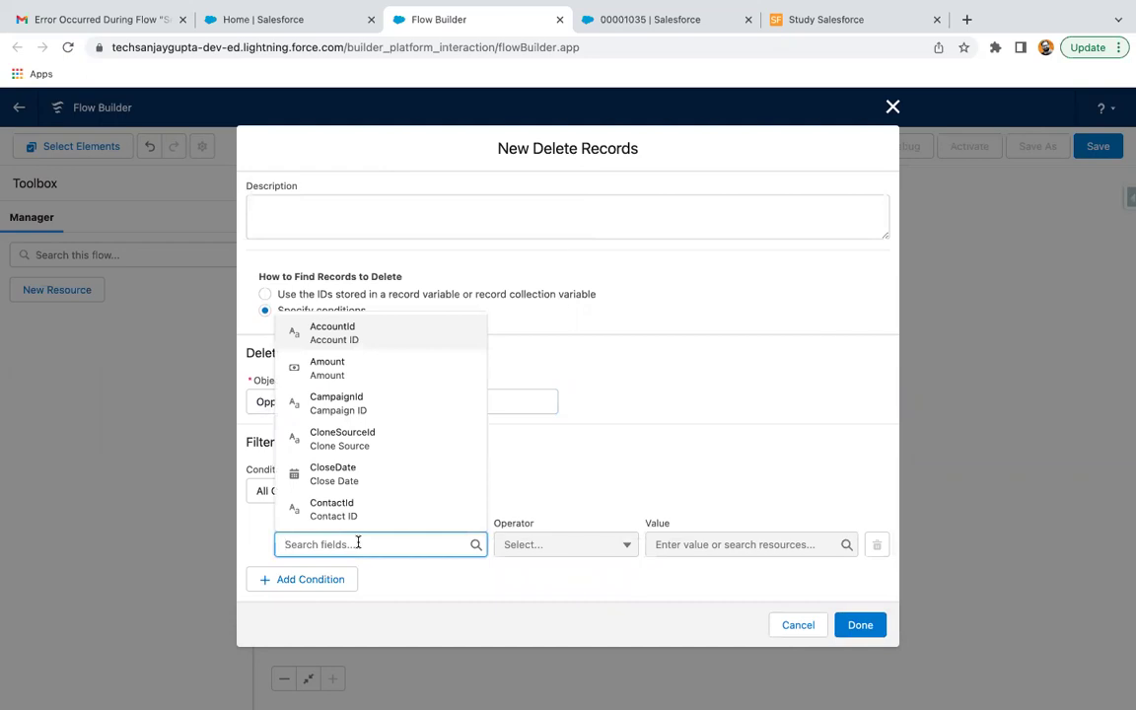
{"action": "type", "text": "Id"}
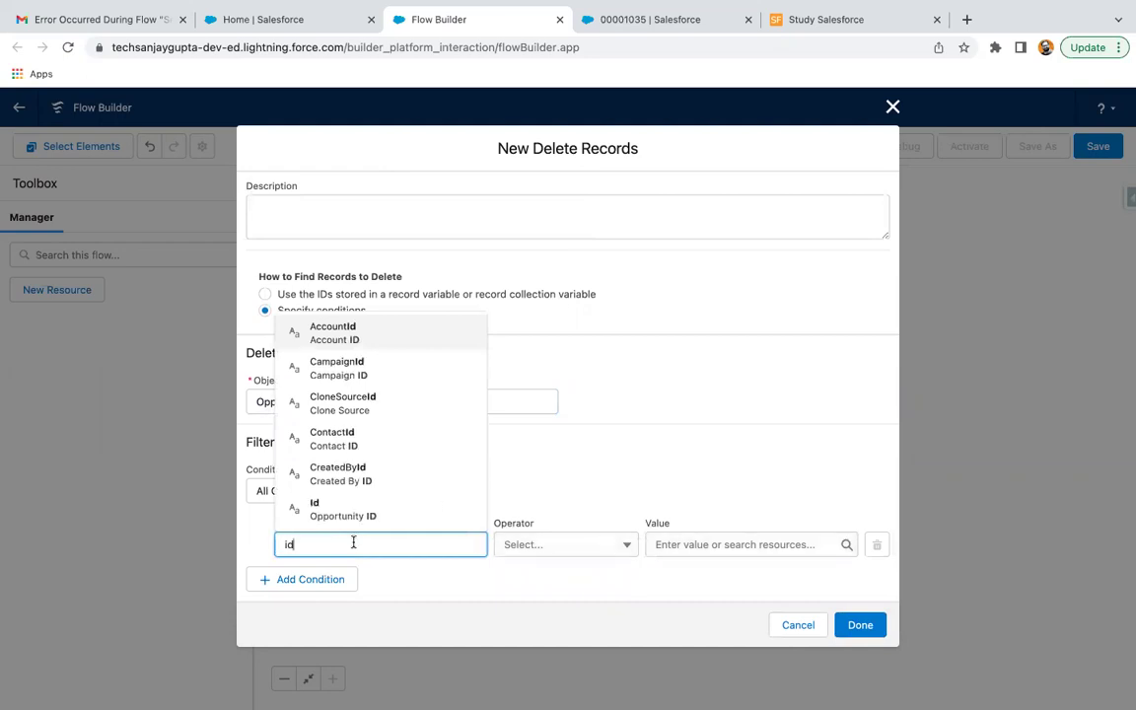
{"action": "left_click", "coordinate": [352, 511]}
- Set the Id condition's value to $Record > Opportunity ID and finish the Delete Records element
{"action": "left_click", "coordinate": [658, 544]}
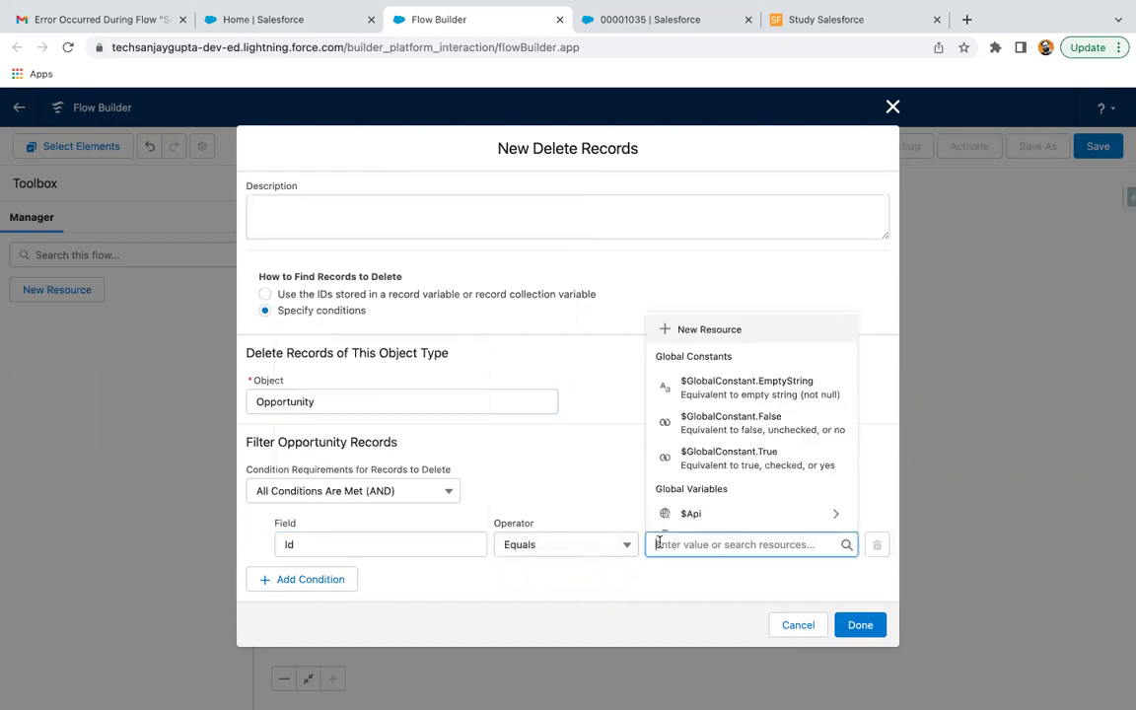
{"action": "type", "text": "reco"}
{"action": "left_click", "coordinate": [710, 475]}
{"action": "type", "text": "id"}
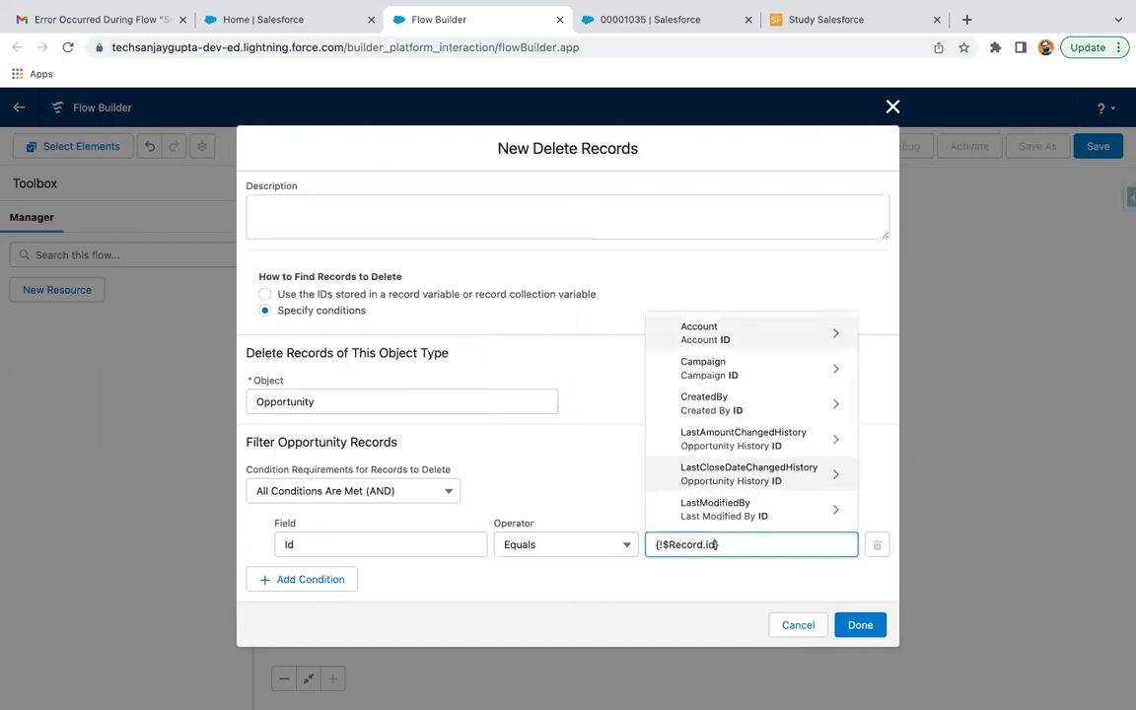
{"action": "scroll", "coordinate": [722, 458], "scroll_direction": "down", "scroll_amount": 3}
{"action": "scroll", "coordinate": [721, 457], "scroll_direction": "down", "scroll_amount": 4}
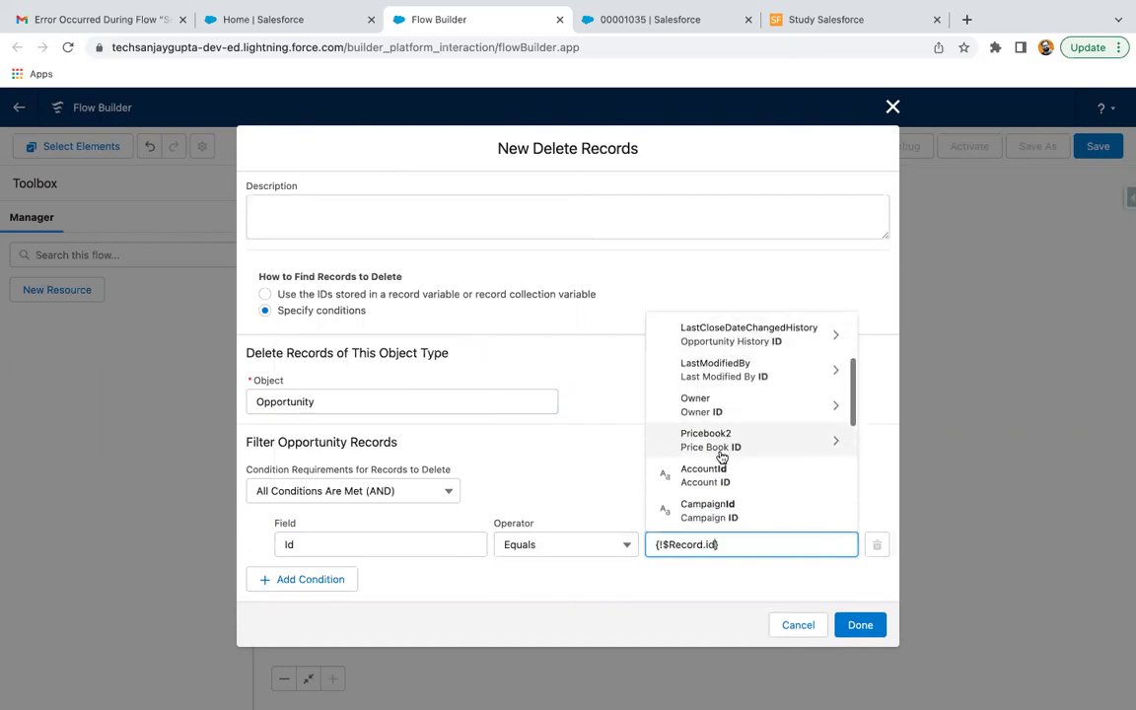
{"action": "scroll", "coordinate": [722, 457], "scroll_direction": "down", "scroll_amount": 1}
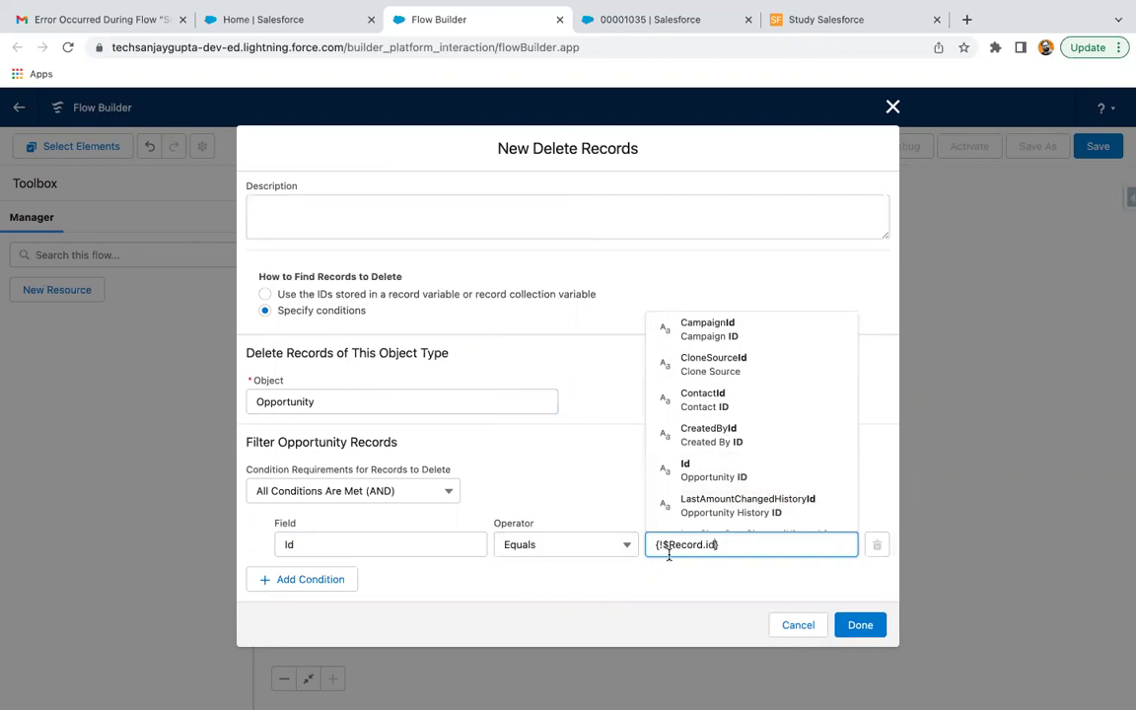
{"action": "left_click", "coordinate": [736, 474]}
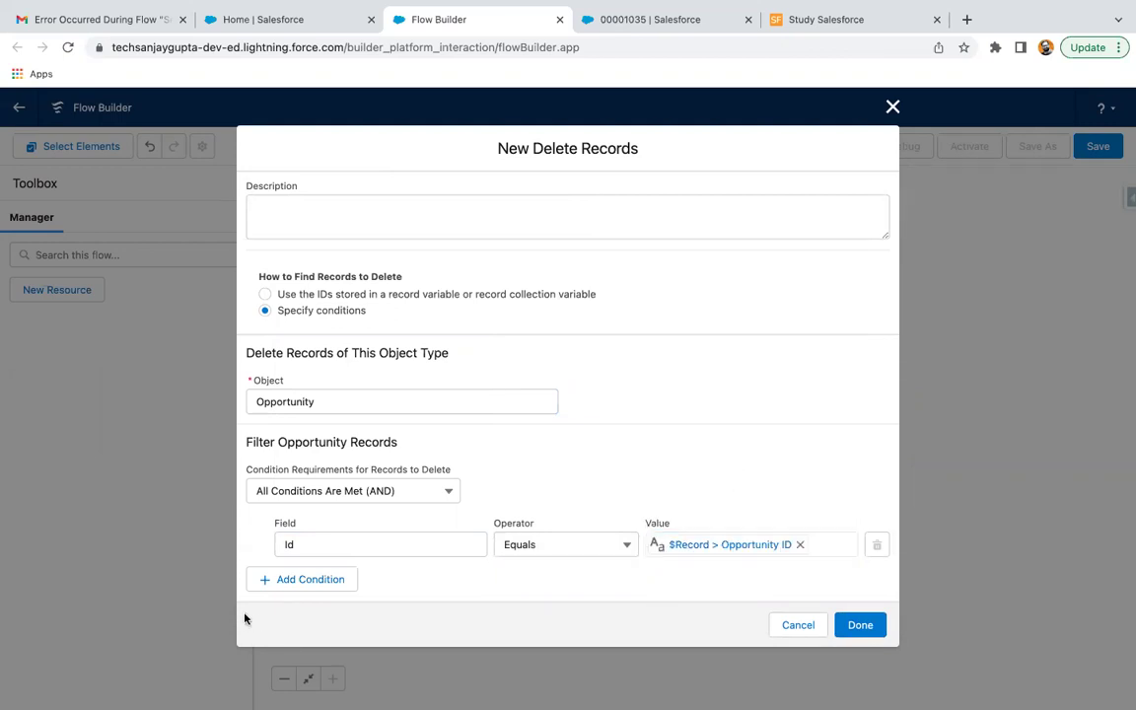
{"action": "scroll", "coordinate": [436, 434], "scroll_direction": "up", "scroll_amount": 2}
{"action": "scroll", "coordinate": [436, 446], "scroll_direction": "down", "scroll_amount": 2}
{"action": "left_click", "coordinate": [860, 625]}
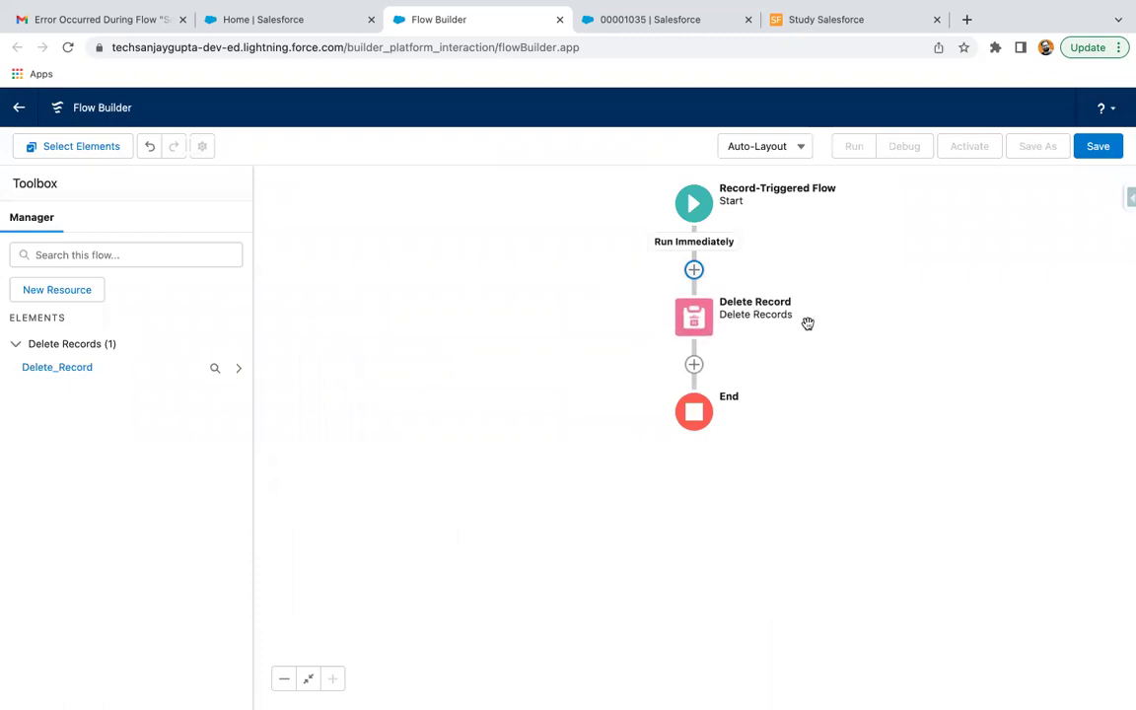
- Save the flow with the label "Delete Opp" and activate it
{"action": "left_click", "coordinate": [1102, 148]}
{"action": "type", "text": "Delet"}
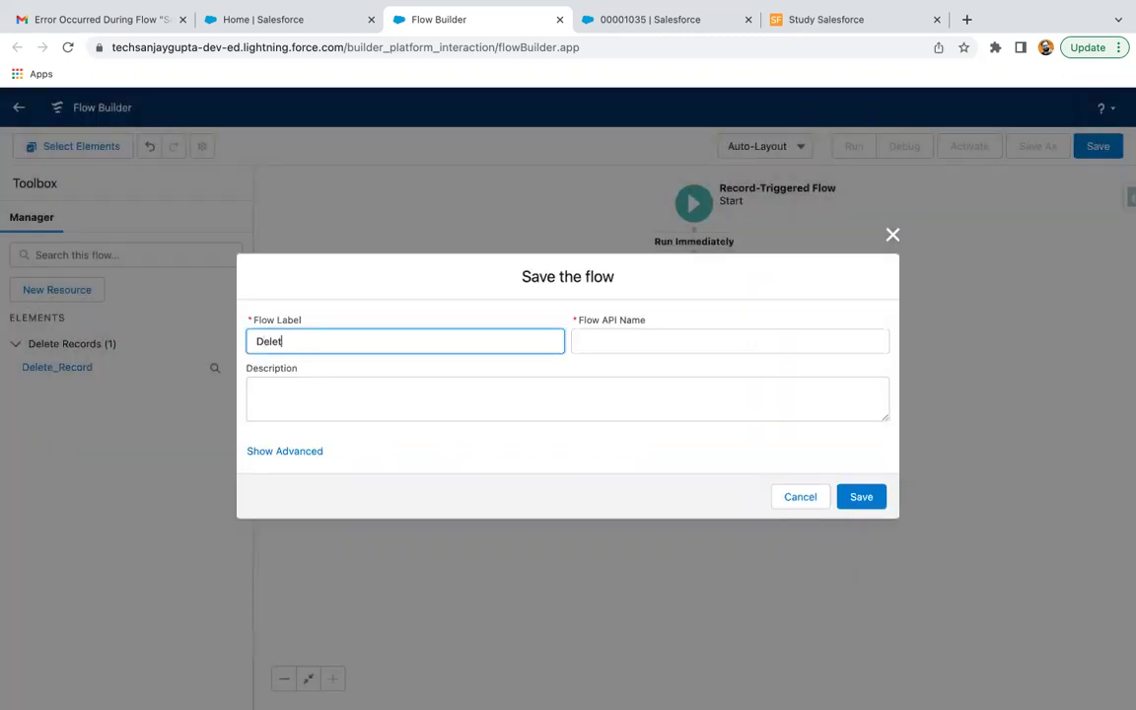
{"action": "type", "text": "e Opp"}
{"action": "left_click", "coordinate": [806, 480]}
{"action": "left_click", "coordinate": [860, 496]}
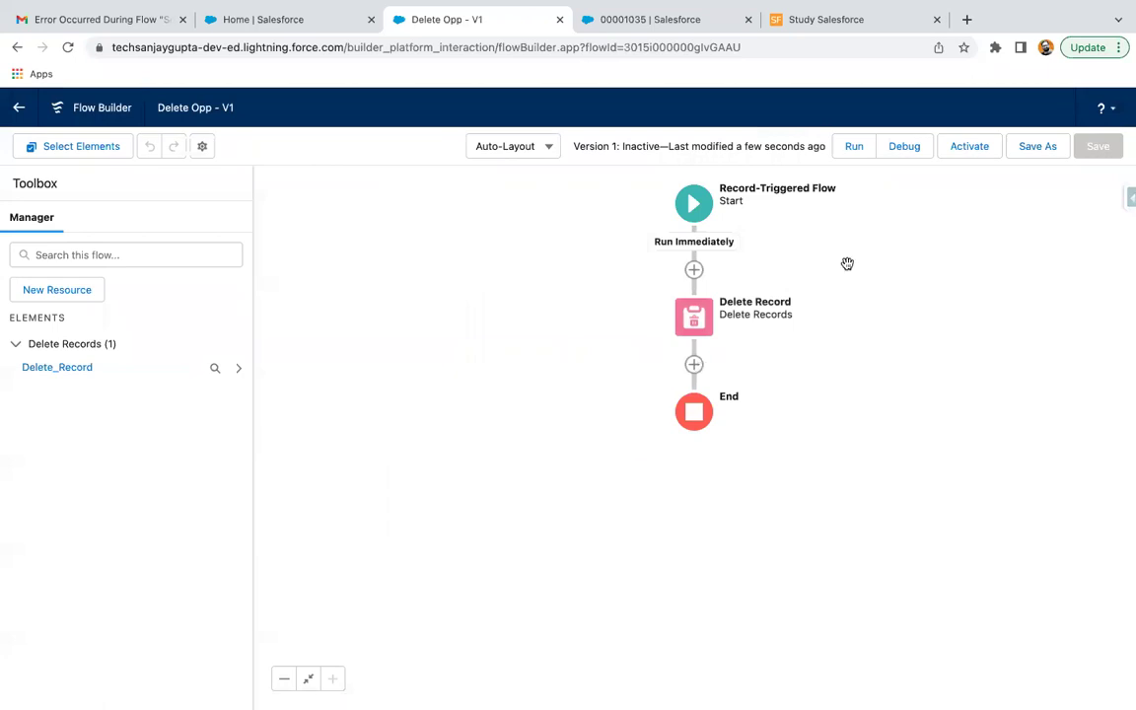
{"action": "left_click", "coordinate": [963, 149]}
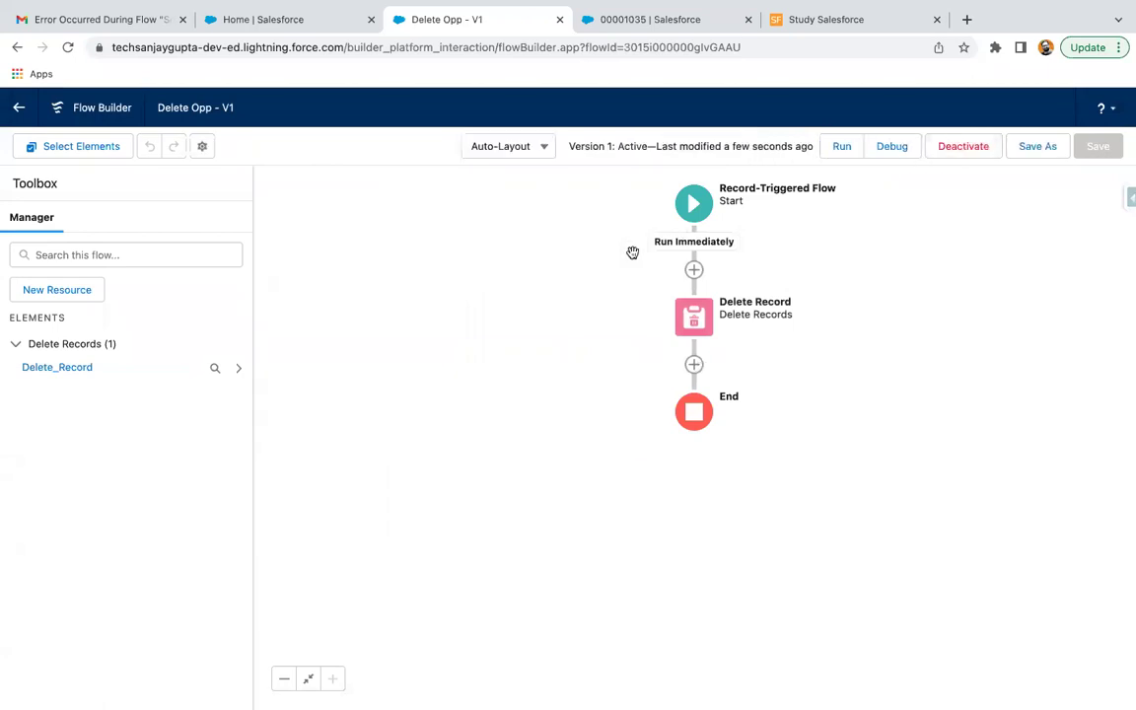
- Switch to the Sales app and open the details of the Account 2203 opportunity
{"action": "left_click", "coordinate": [639, 20]}
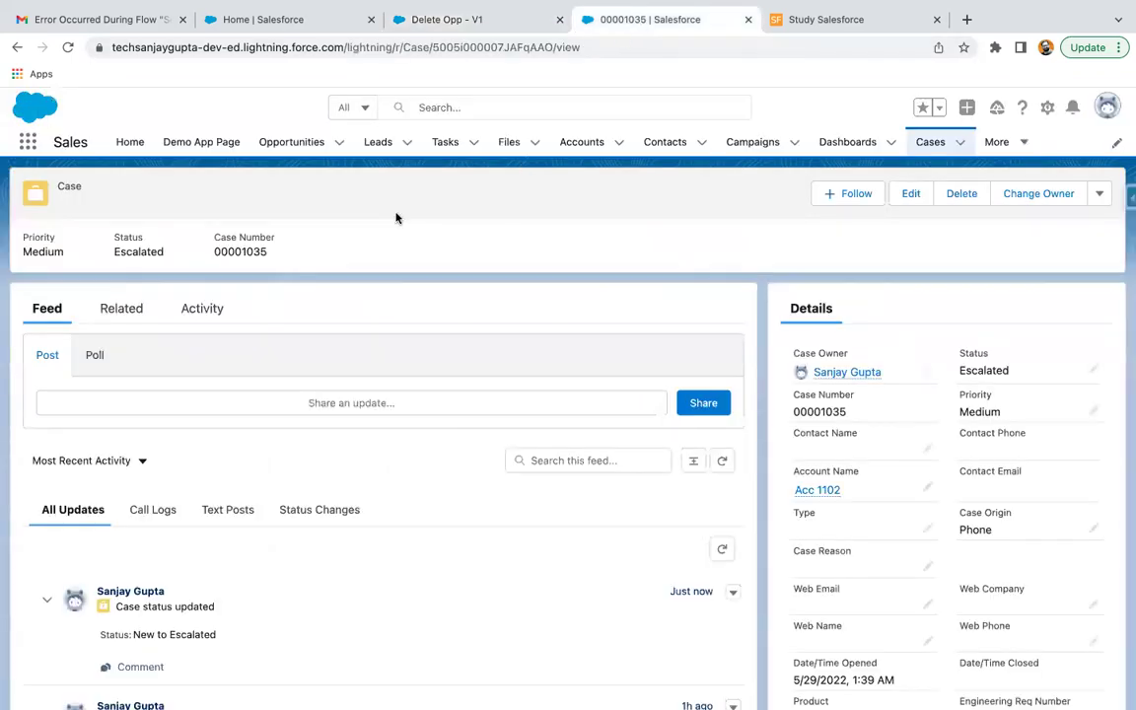
{"action": "left_click", "coordinate": [296, 144]}
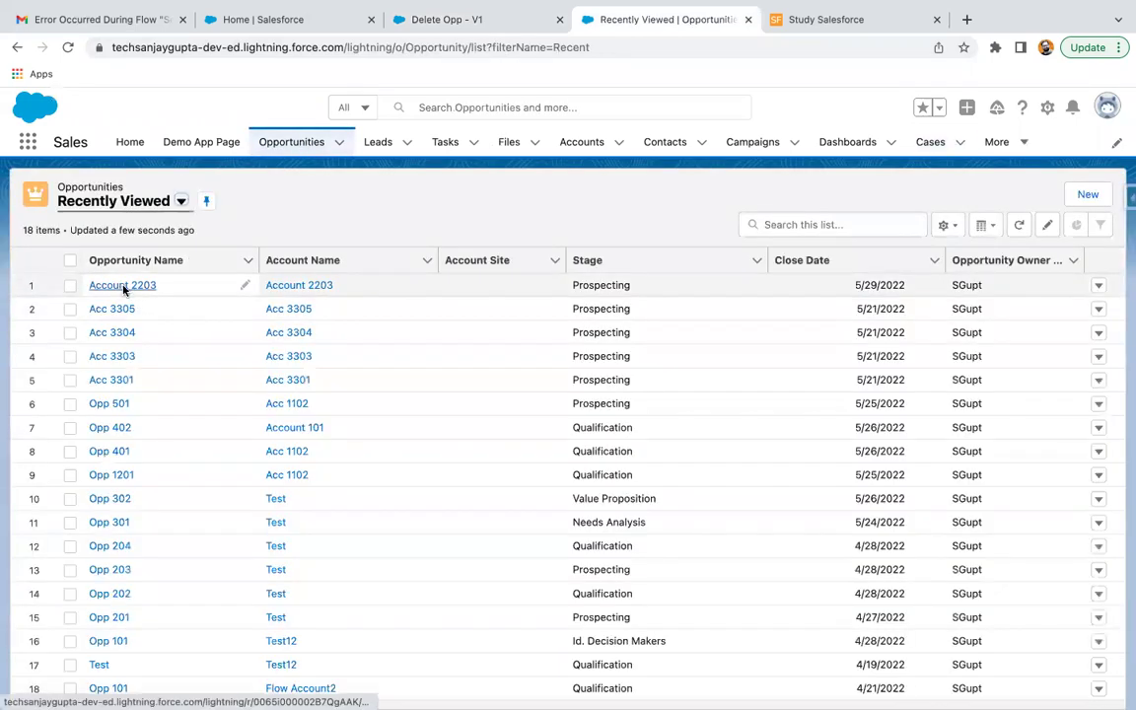
{"action": "left_click", "coordinate": [122, 286]}
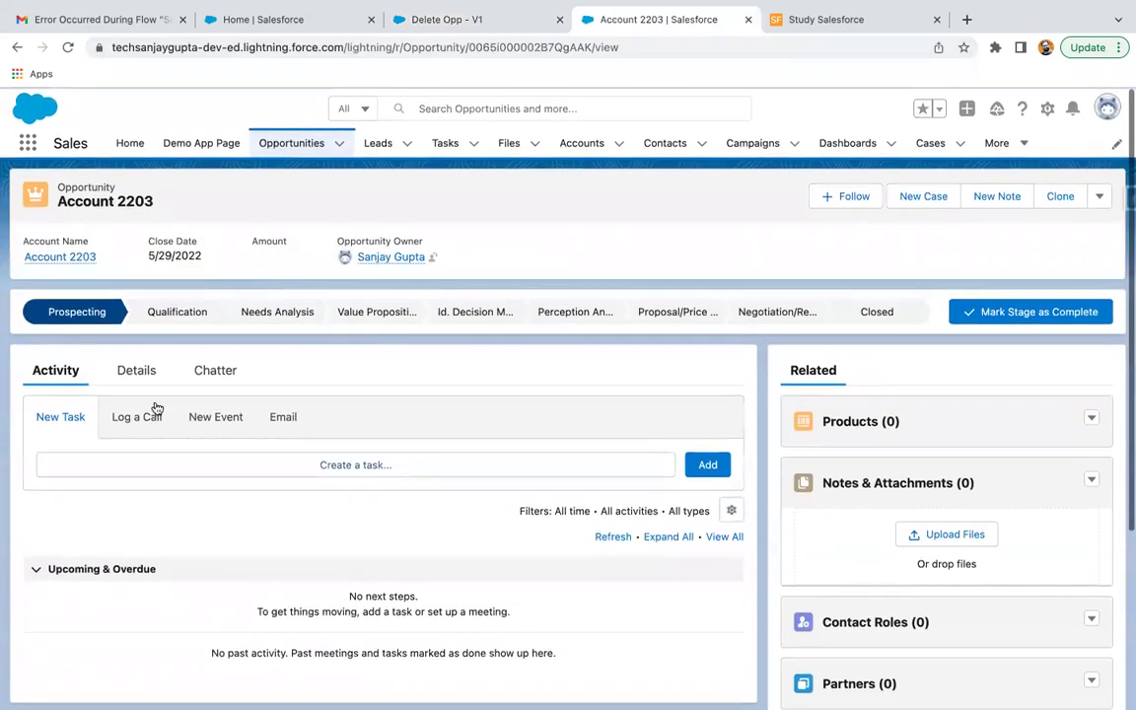
{"action": "left_click", "coordinate": [138, 371]}
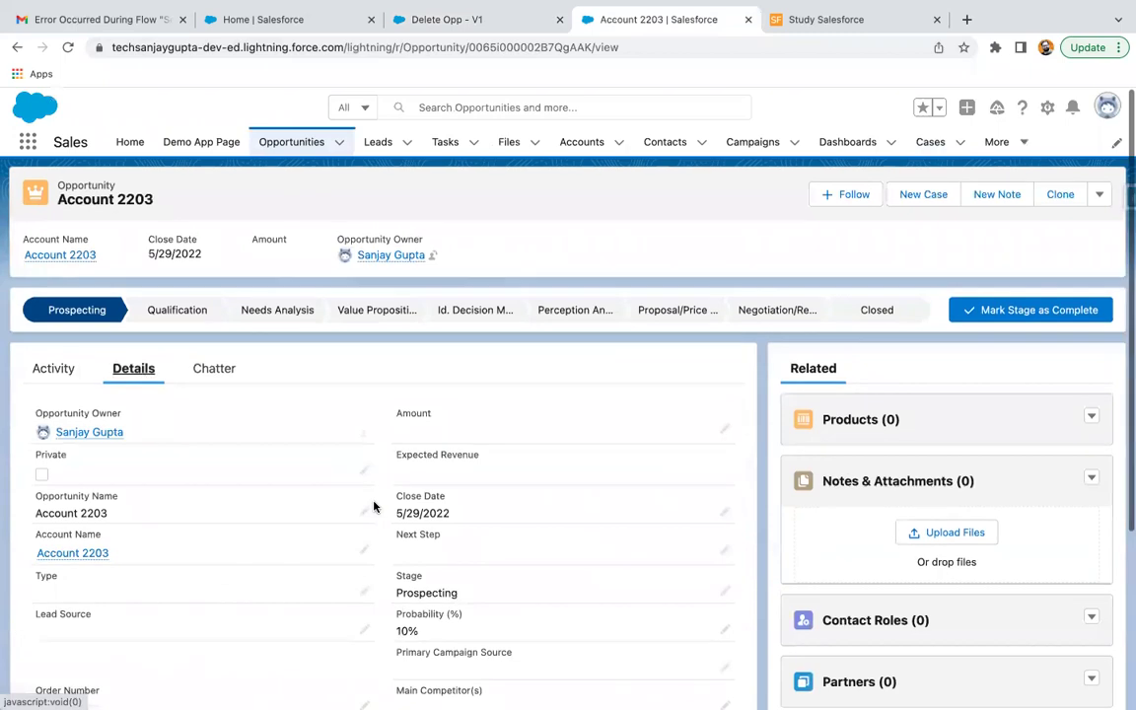
- Change the Account 2203 opportunity's stage to Closed Lost and save the record
{"action": "scroll", "coordinate": [380, 503], "scroll_direction": "down", "scroll_amount": 2}
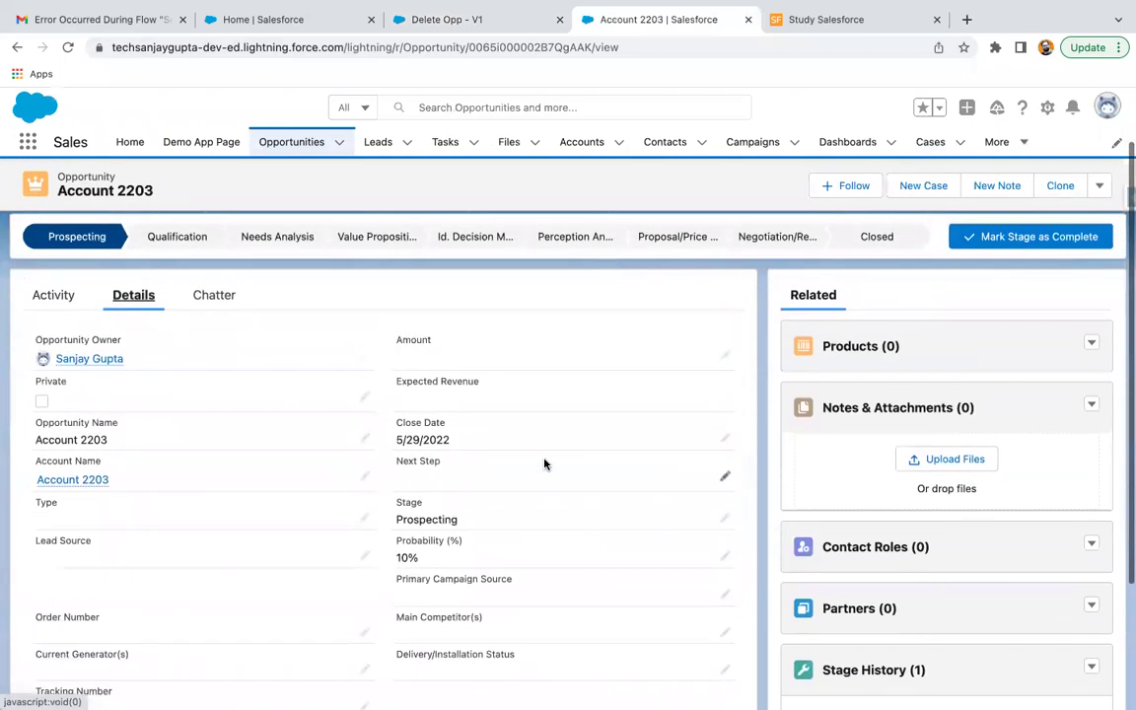
{"action": "scroll", "coordinate": [544, 463], "scroll_direction": "down", "scroll_amount": 1}
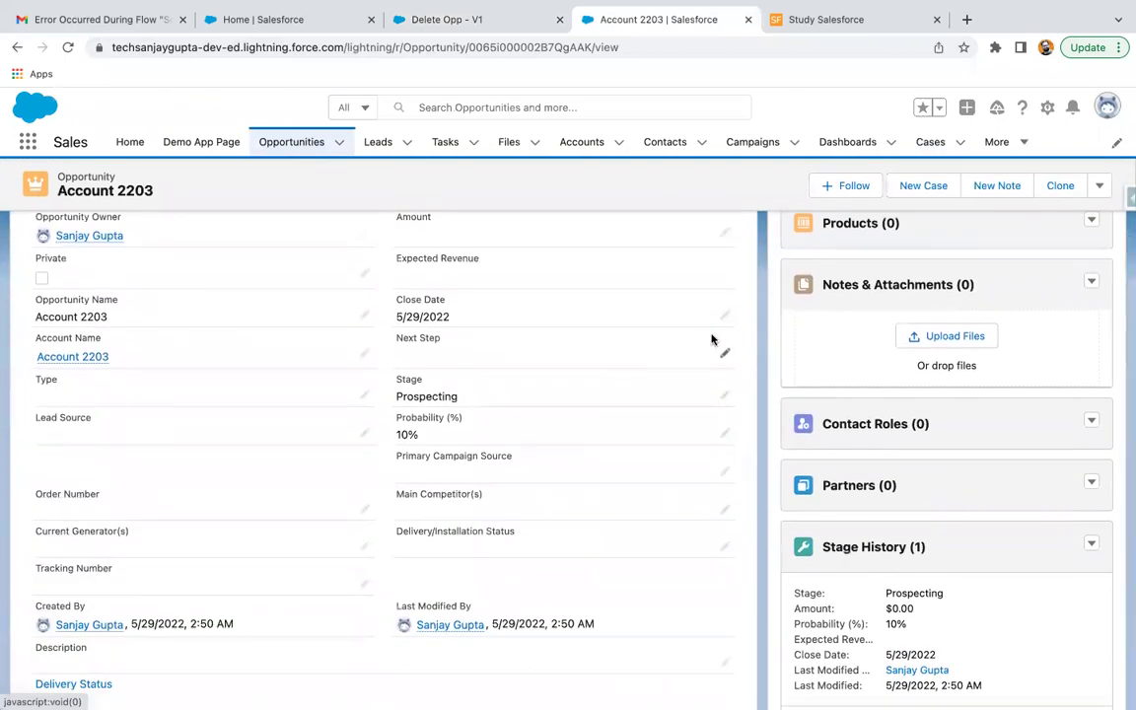
{"action": "left_click", "coordinate": [726, 316]}
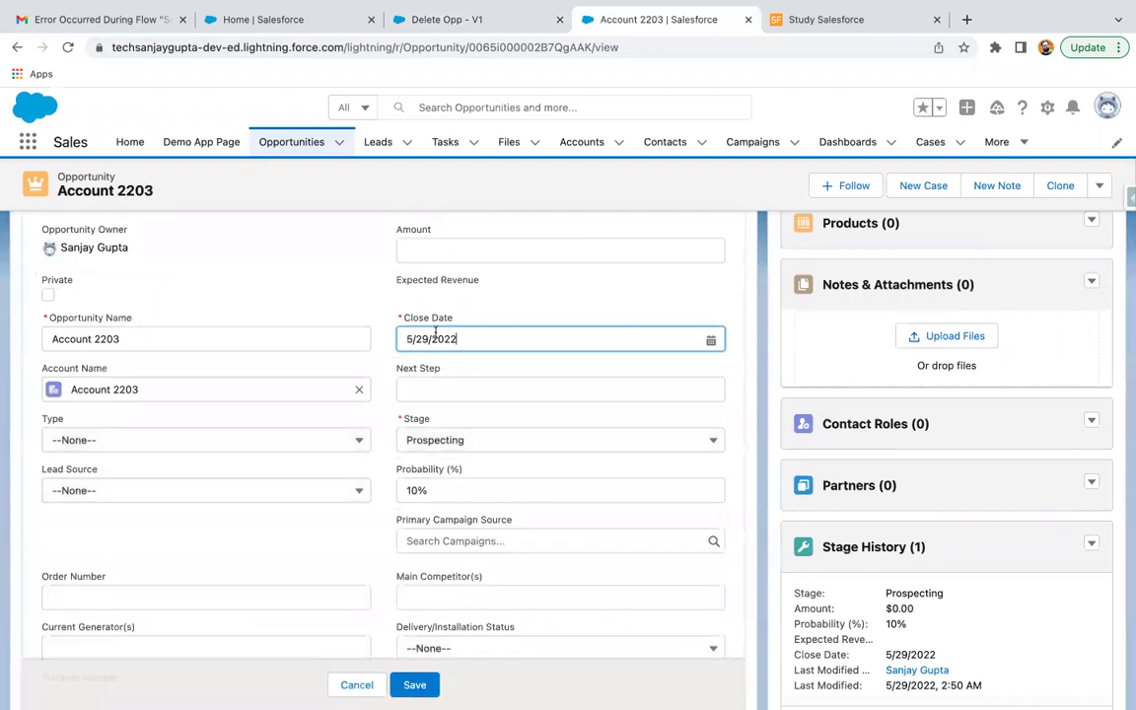
{"action": "left_click", "coordinate": [463, 442]}
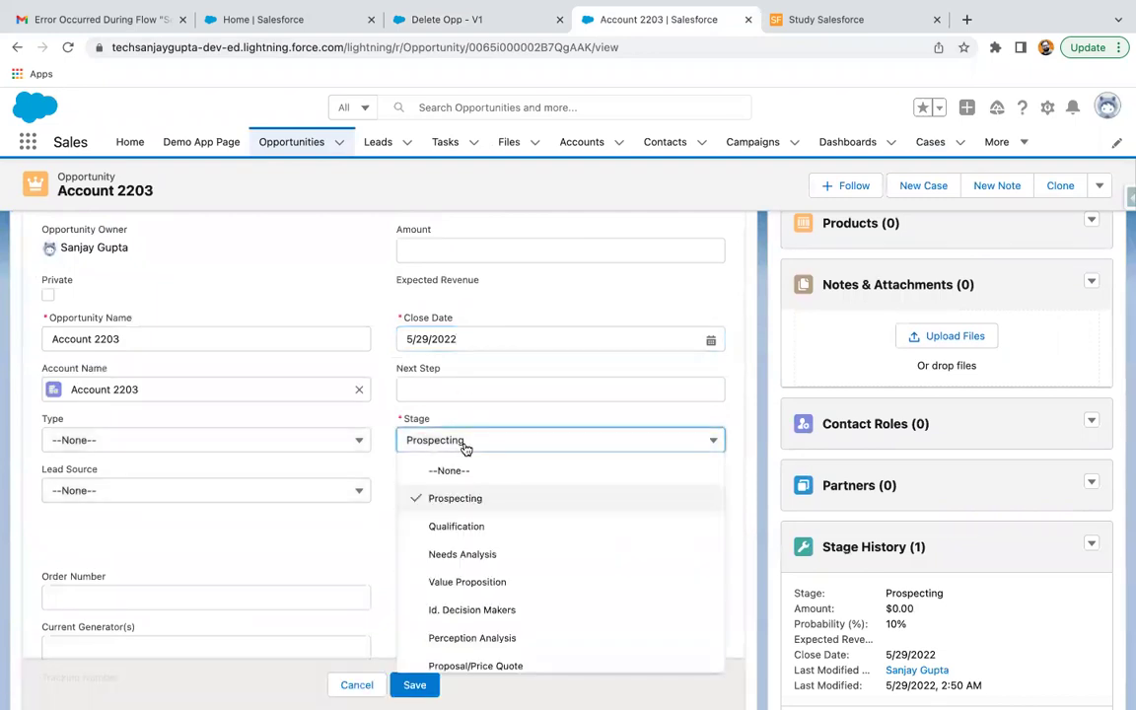
{"action": "scroll", "coordinate": [472, 527], "scroll_direction": "down", "scroll_amount": 5}
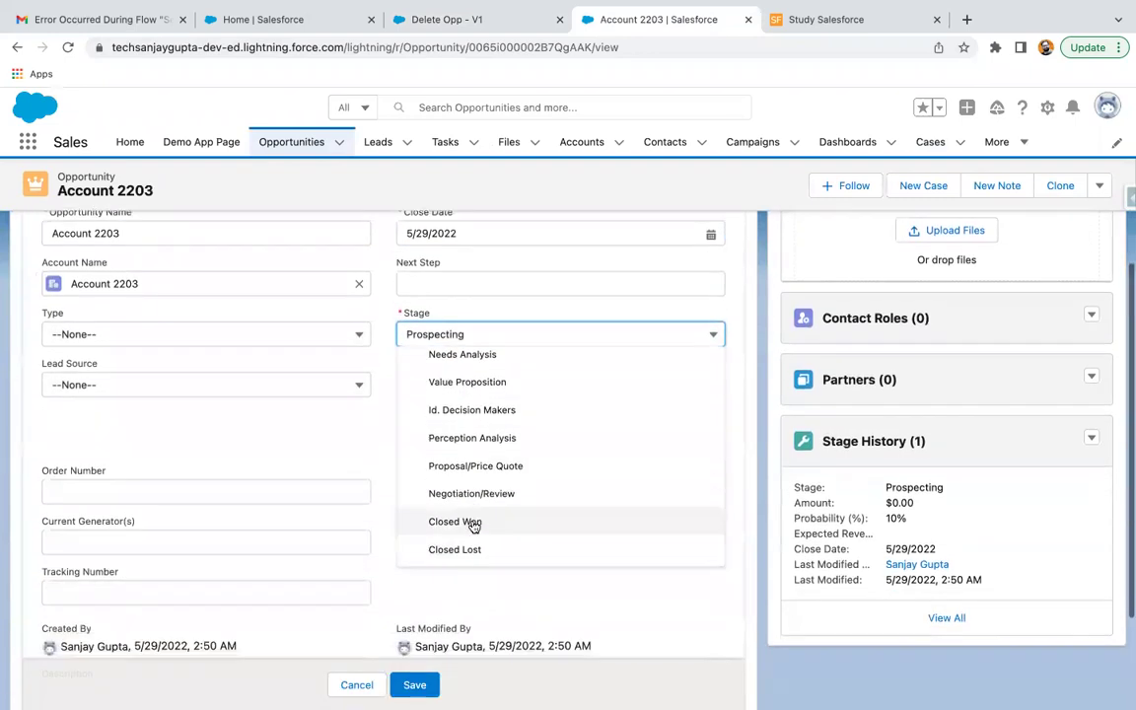
{"action": "left_click", "coordinate": [468, 550]}
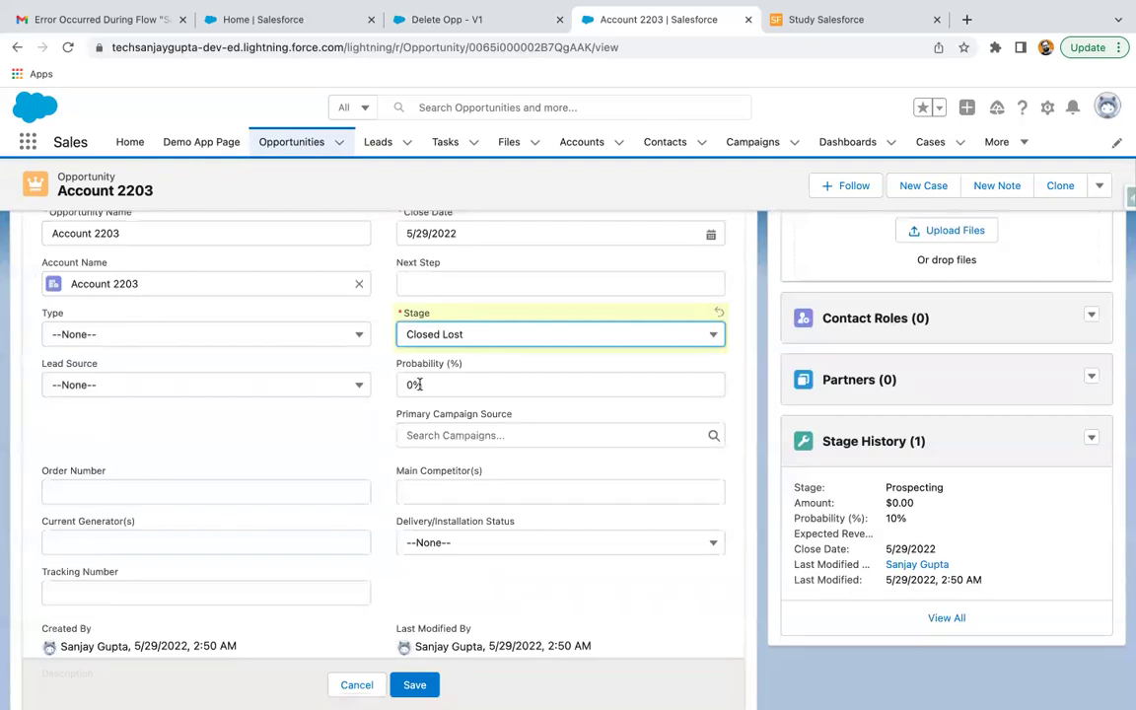
{"action": "left_click", "coordinate": [414, 687]}
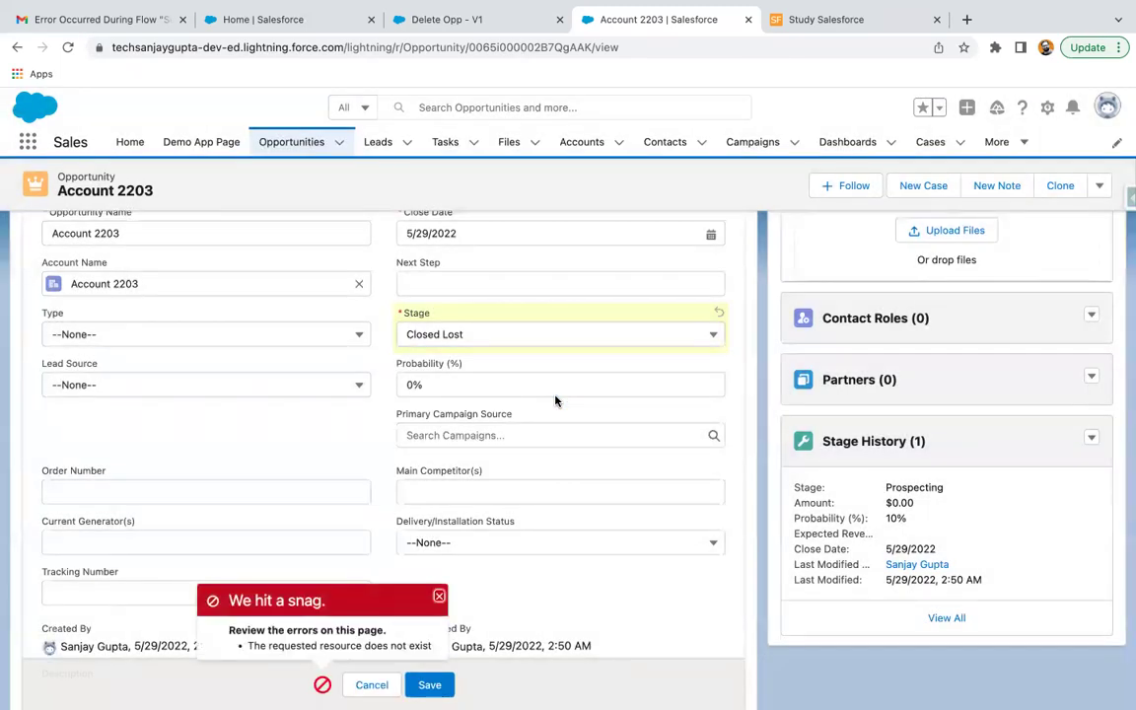
- Review the save result and return to the Opportunities list, discarding the unsaved changes
{"action": "scroll", "coordinate": [350, 653], "scroll_direction": "down", "scroll_amount": 1}
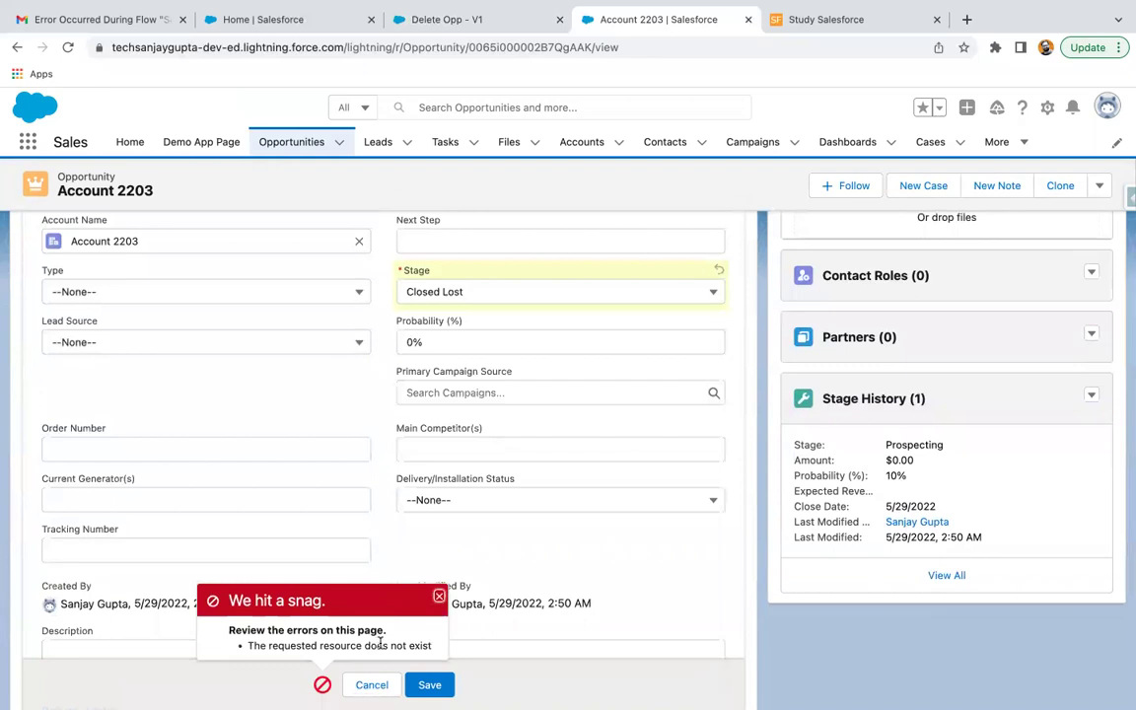
{"action": "scroll", "coordinate": [390, 512], "scroll_direction": "up", "scroll_amount": 6}
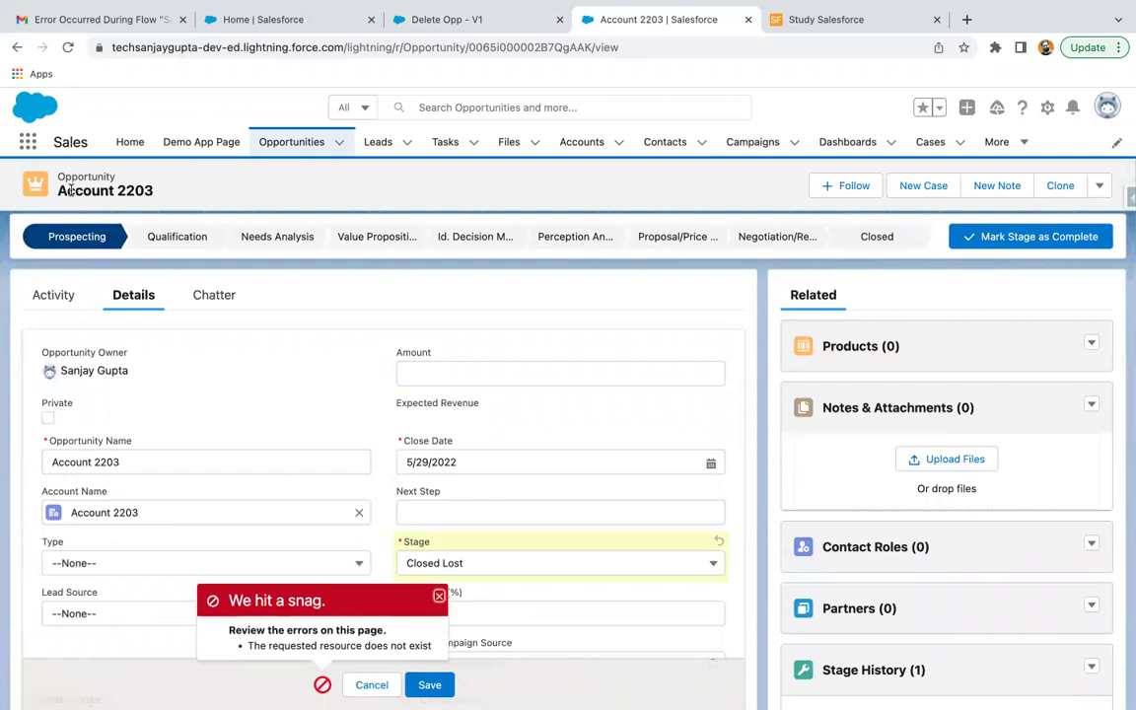
{"action": "left_click", "coordinate": [291, 142]}
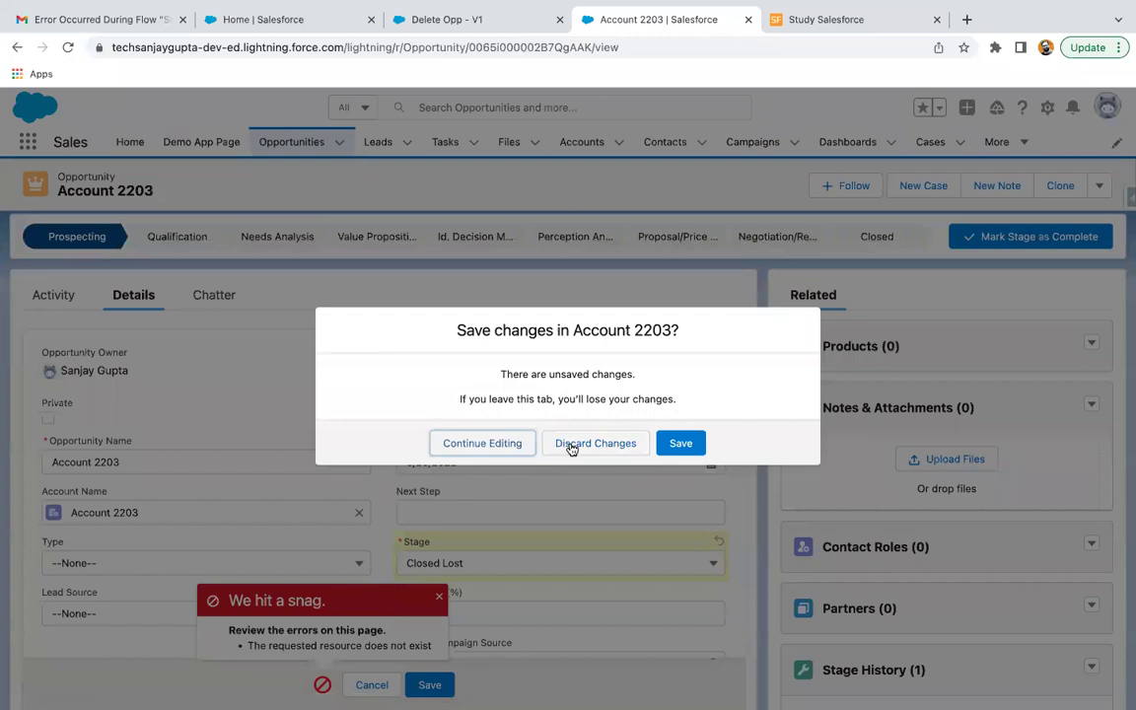
{"action": "left_click", "coordinate": [594, 443]}
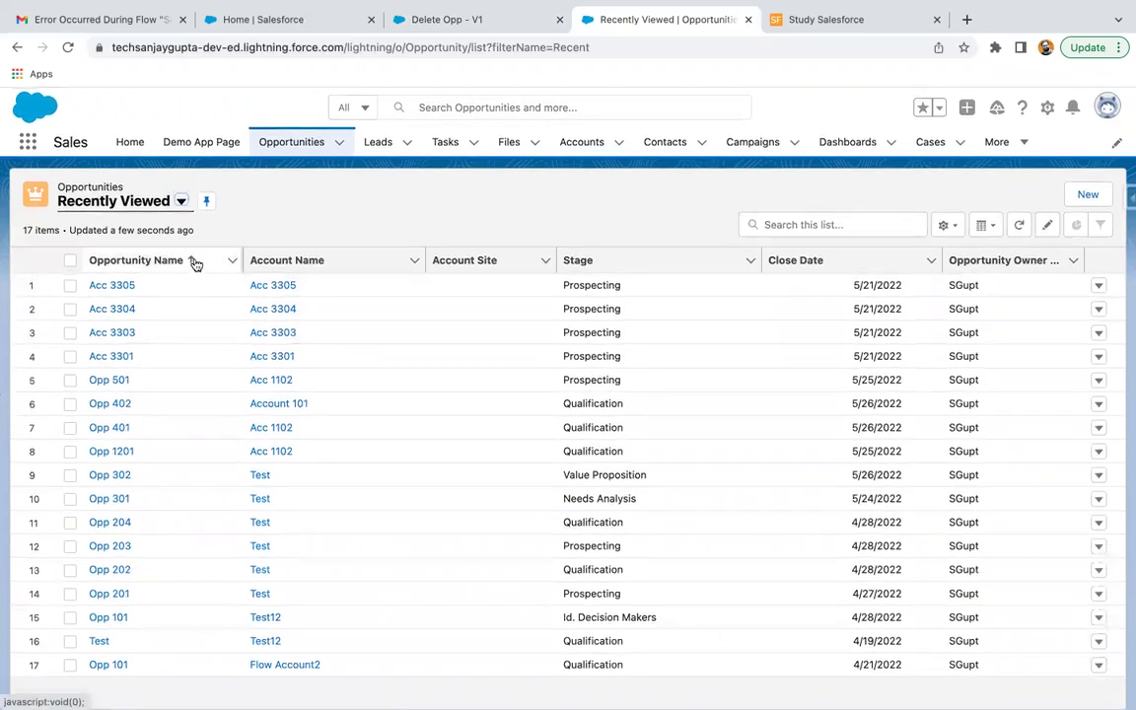
- Find and open the Recycle Bin to check for the deleted opportunity, and return to the Delete Opp flow
{"action": "left_click", "coordinate": [28, 143]}
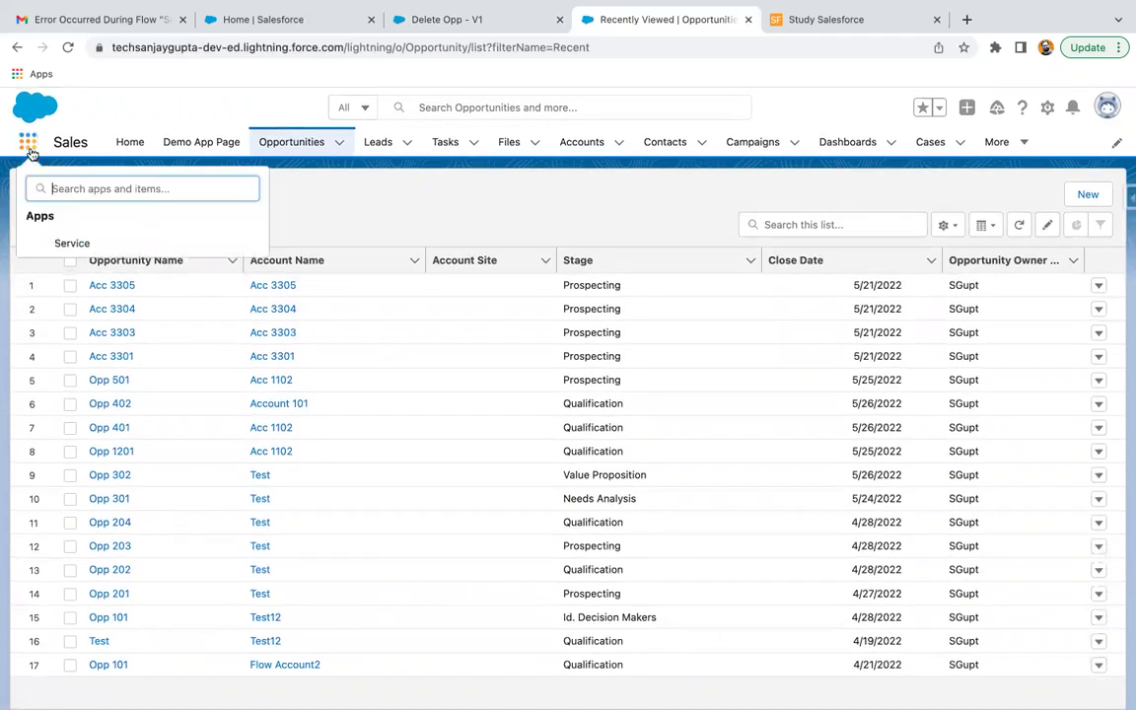
{"action": "type", "text": "rej"}
{"action": "key", "text": "BackSpace"}
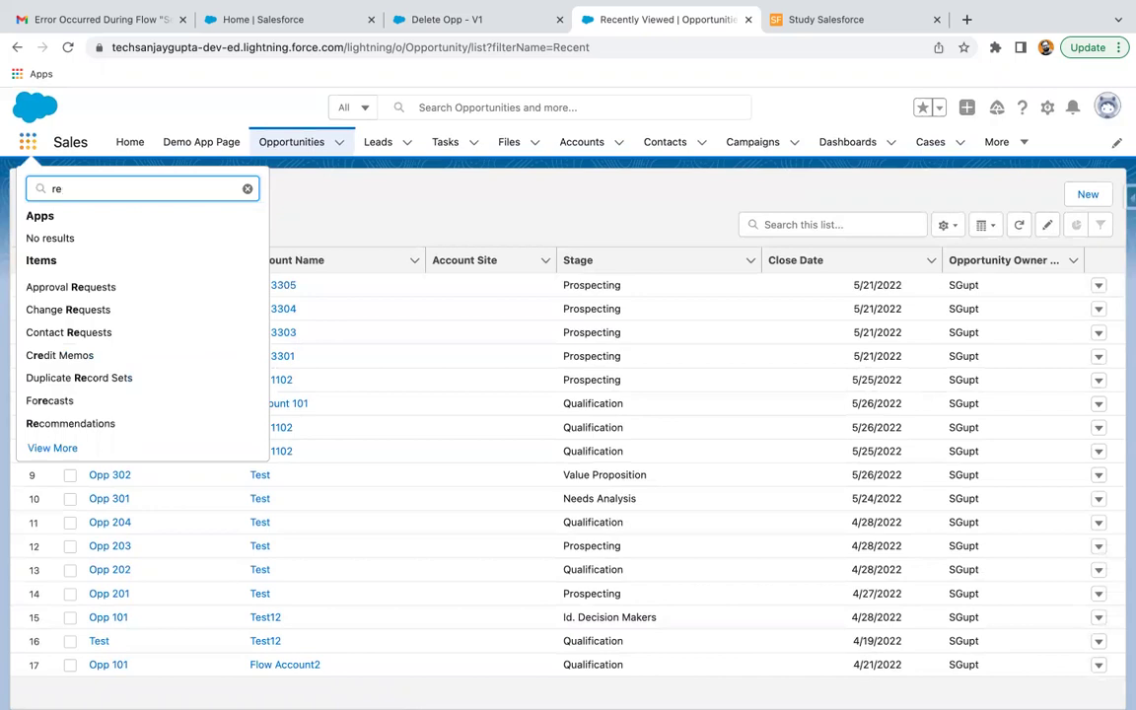
{"action": "key", "text": "BackSpace"}
{"action": "key", "text": "BackSpace"}
{"action": "type", "text": "recy"}
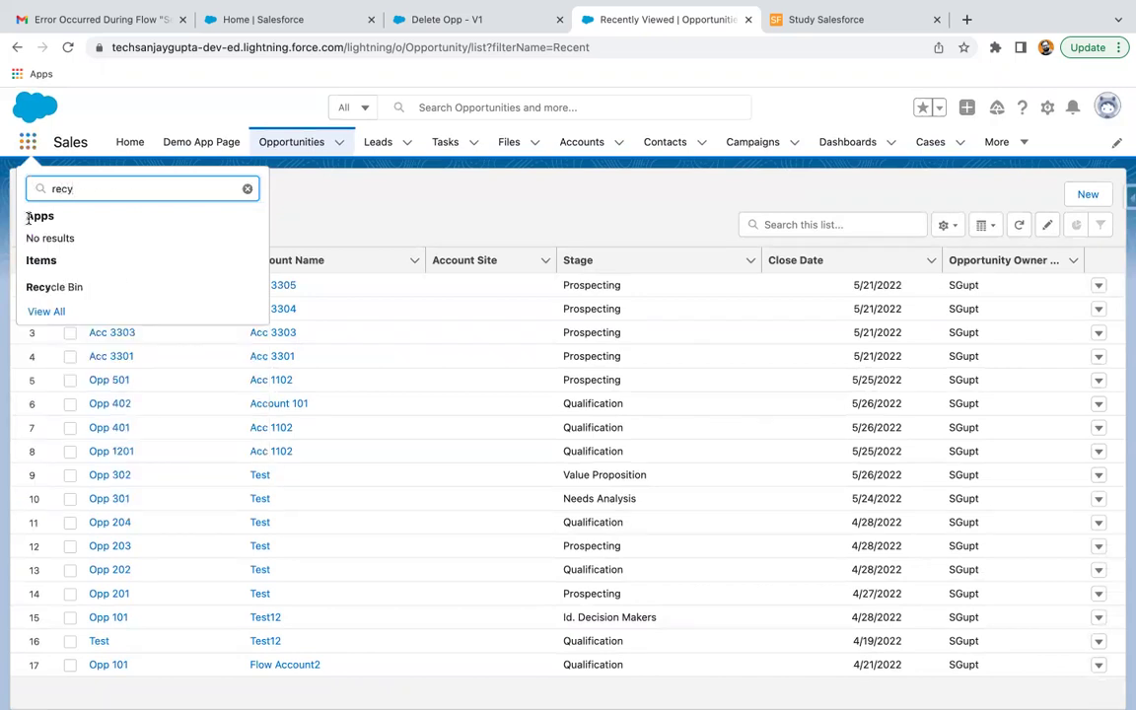
{"action": "left_click", "coordinate": [55, 291]}
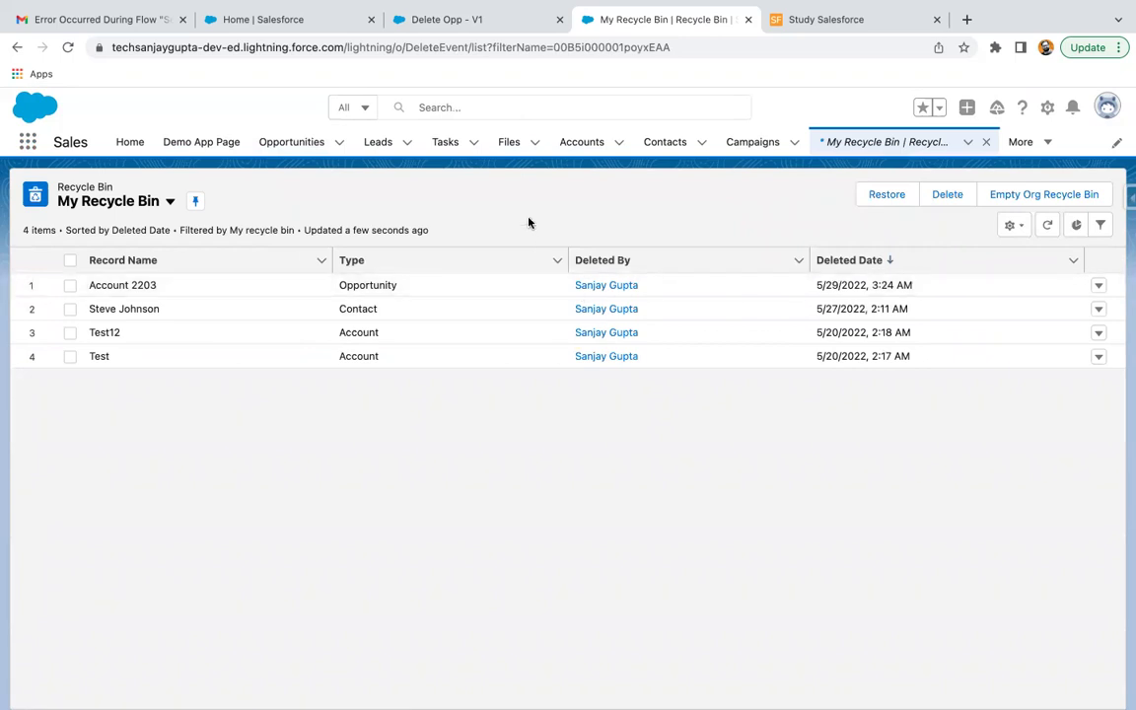
{"action": "left_click", "coordinate": [435, 19]}
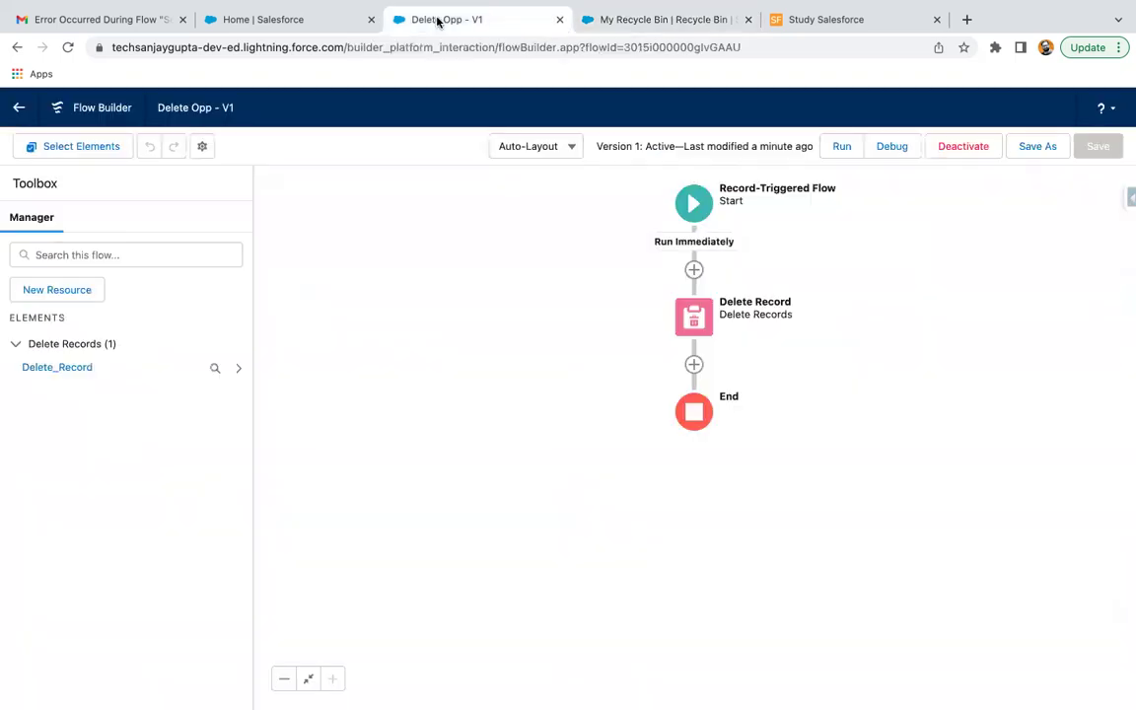